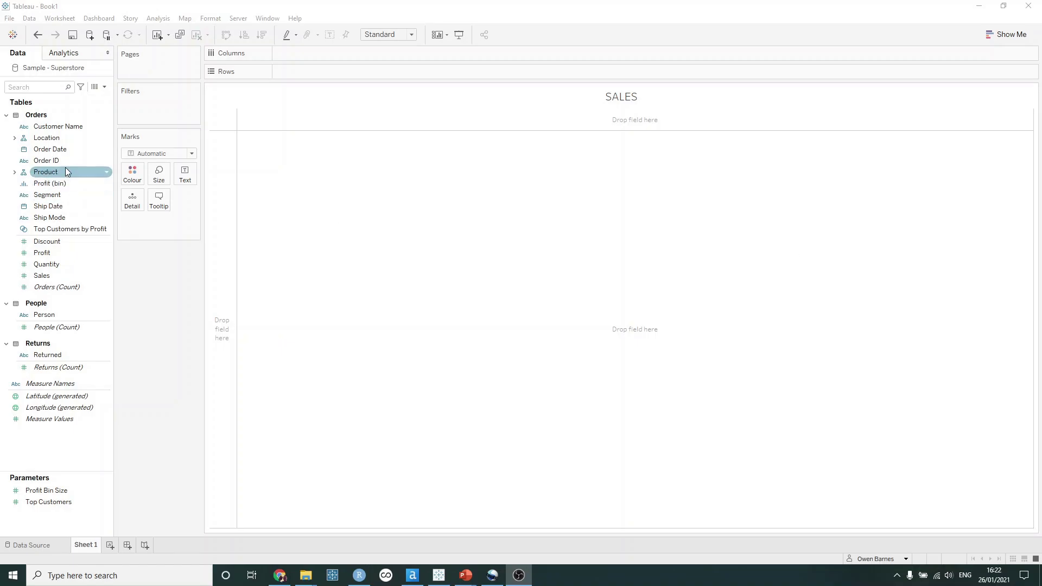
Step: Put Order Date on Rows as discrete MONTH(Order Date), listing every month through December 2020
left_click(49, 151)
left_click_drag(49, 152, 276, 72)
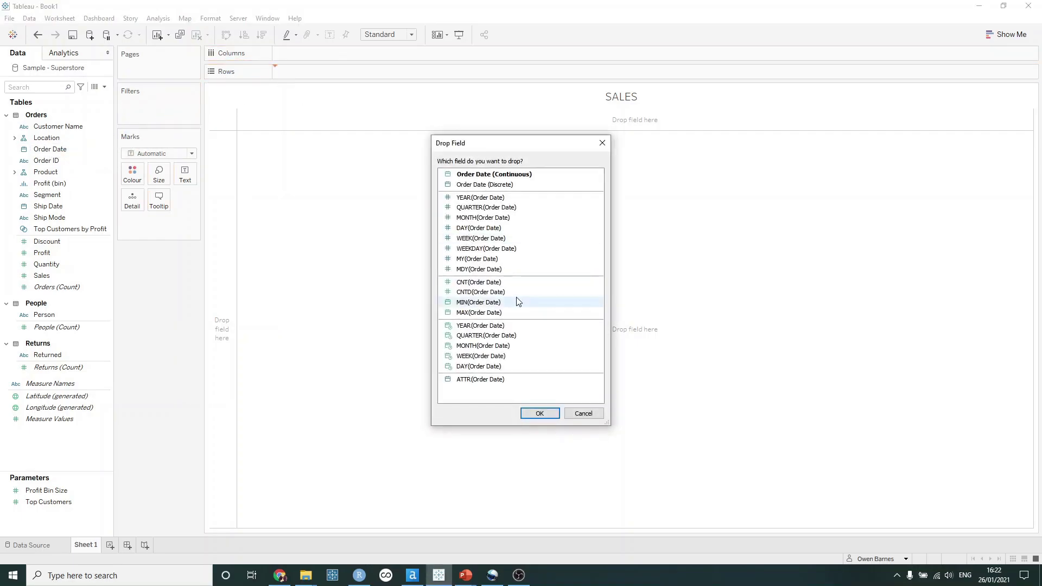
left_click(493, 346)
left_click(539, 413)
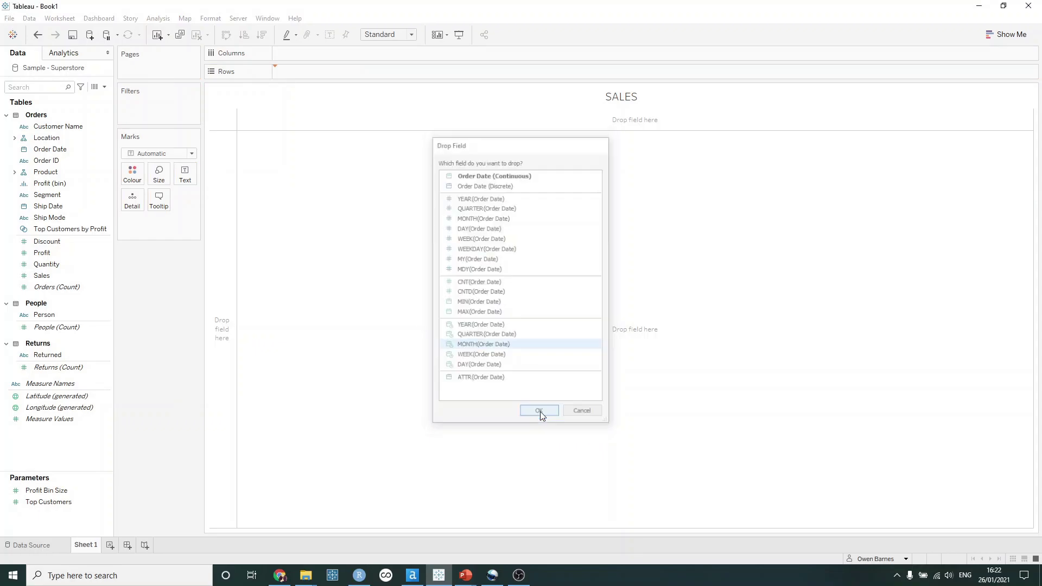
left_click(344, 73)
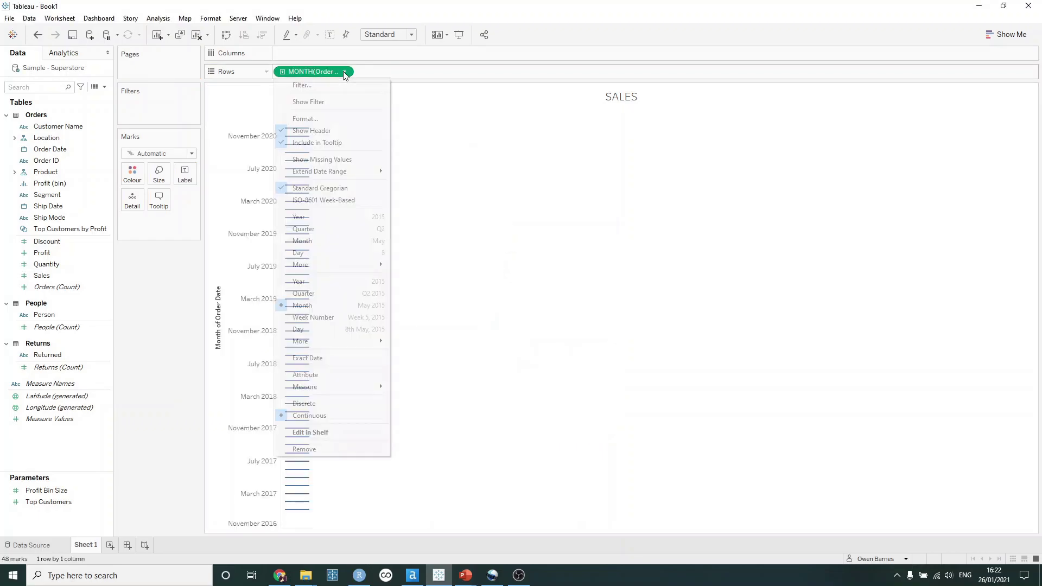
left_click(313, 403)
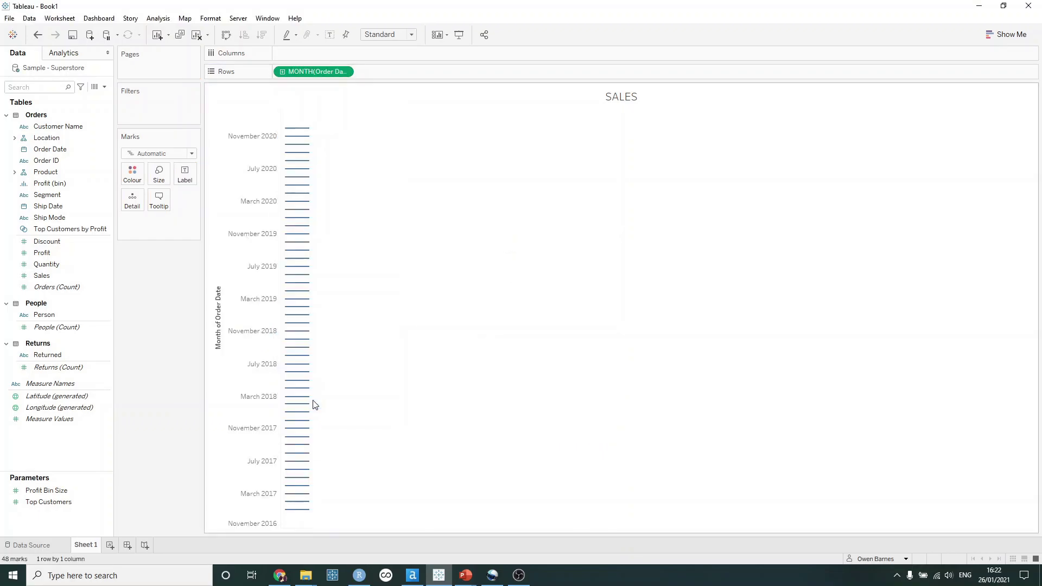
scroll(262, 278, "down", 3)
scroll(262, 278, "down", 1)
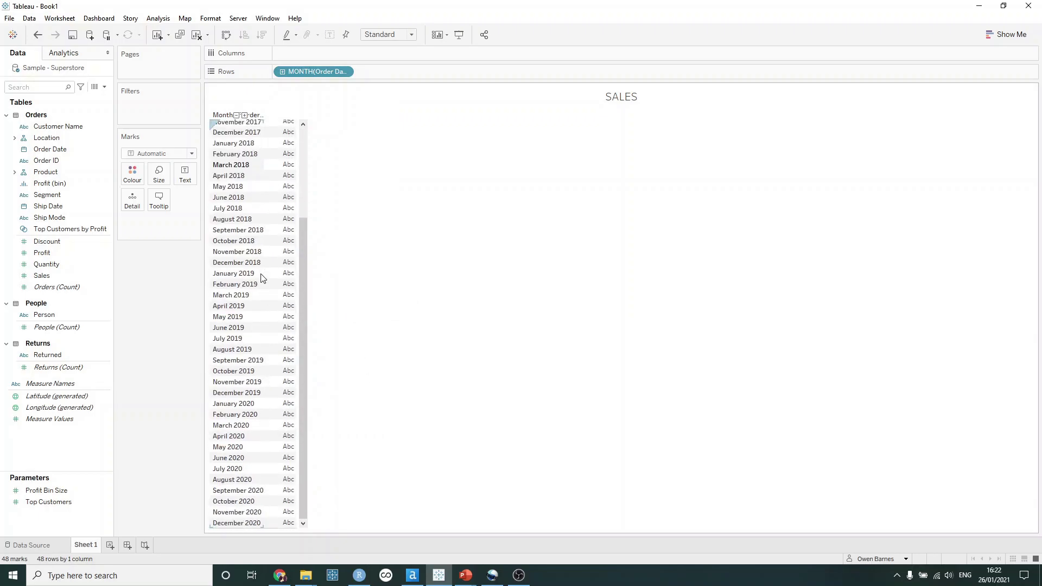
mouse_move(288, 307)
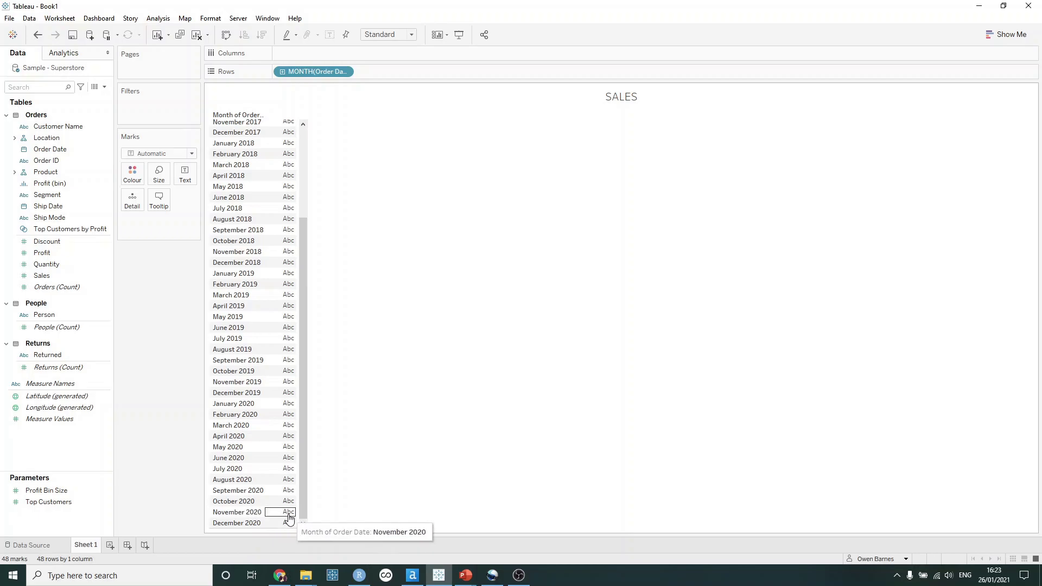
Step: Add a discrete last() calculation to Rows, counting down to 0 at December 2020
double_click(381, 72)
type("las")
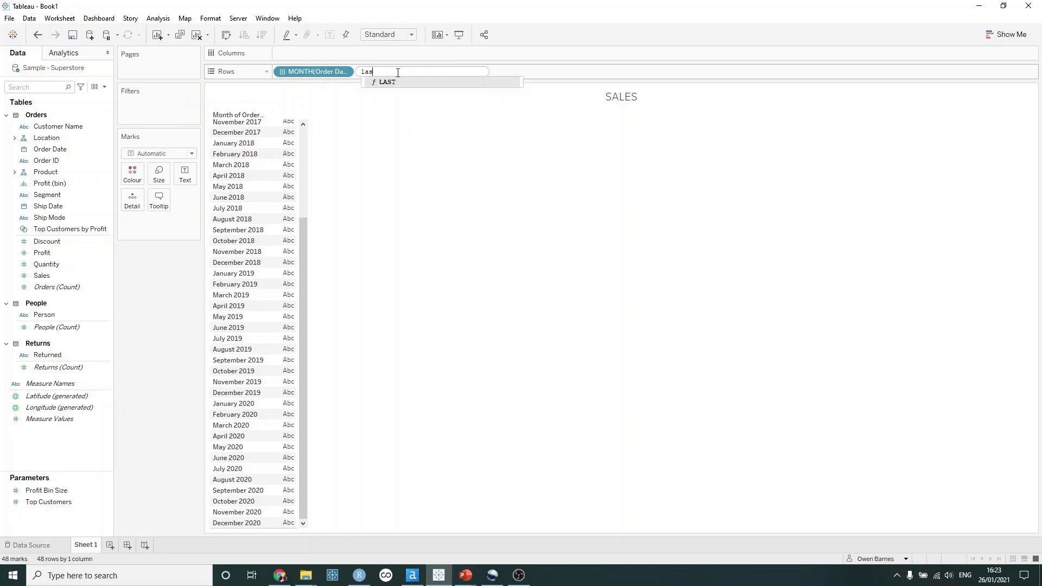
type("t()")
key("Return")
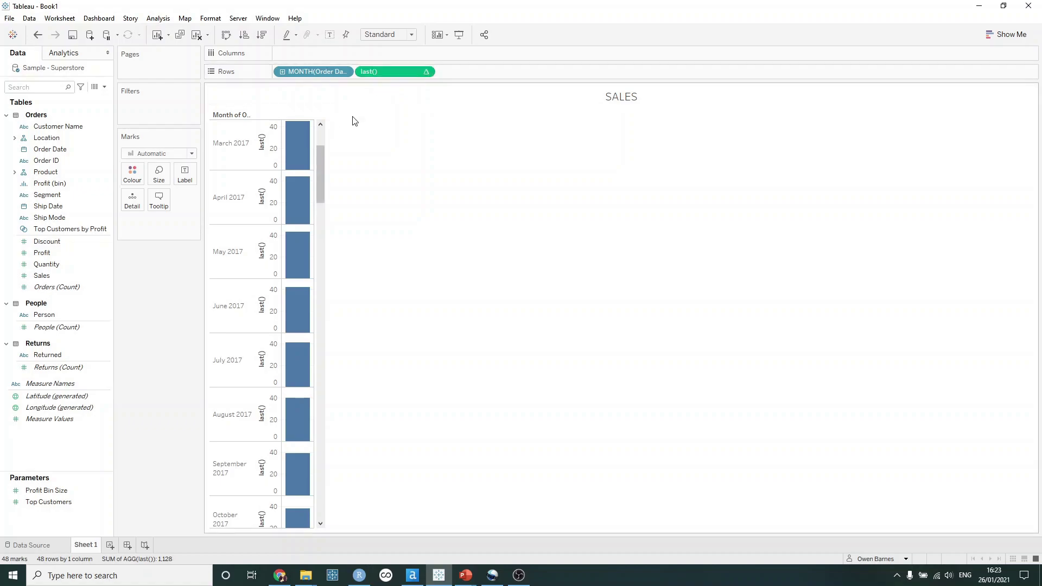
left_click(425, 73)
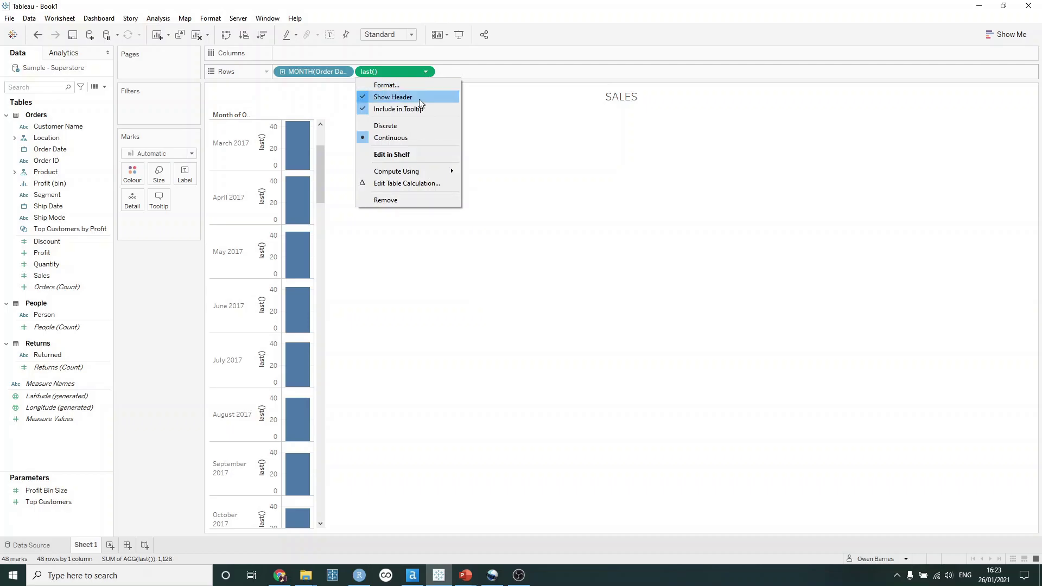
left_click(408, 125)
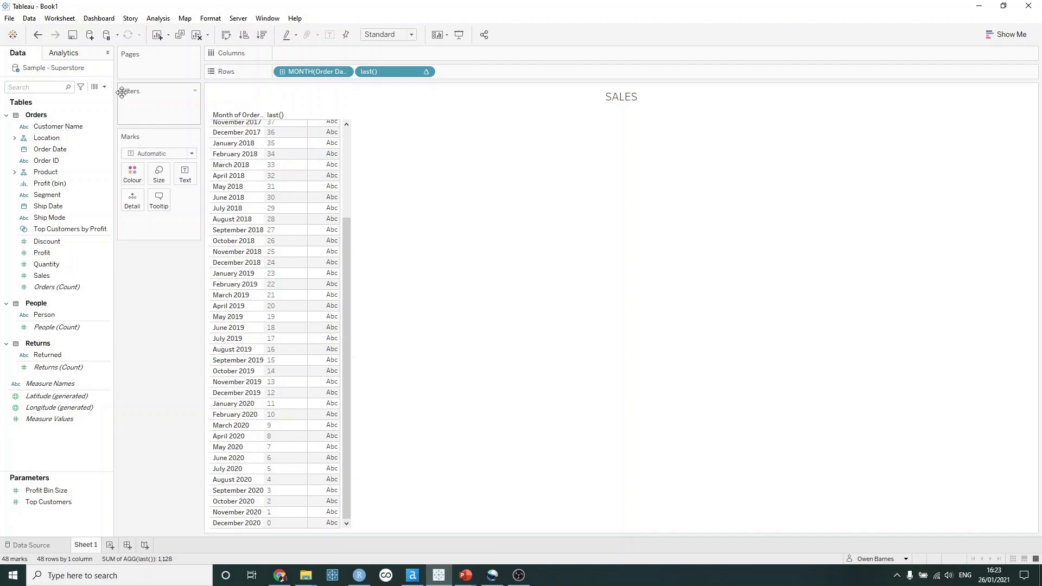
Step: Create Current Month Sales as IF last() = 0 THEN sum([Sales]) END and show it as text
left_click(105, 87)
left_click(55, 99)
type("Curren")
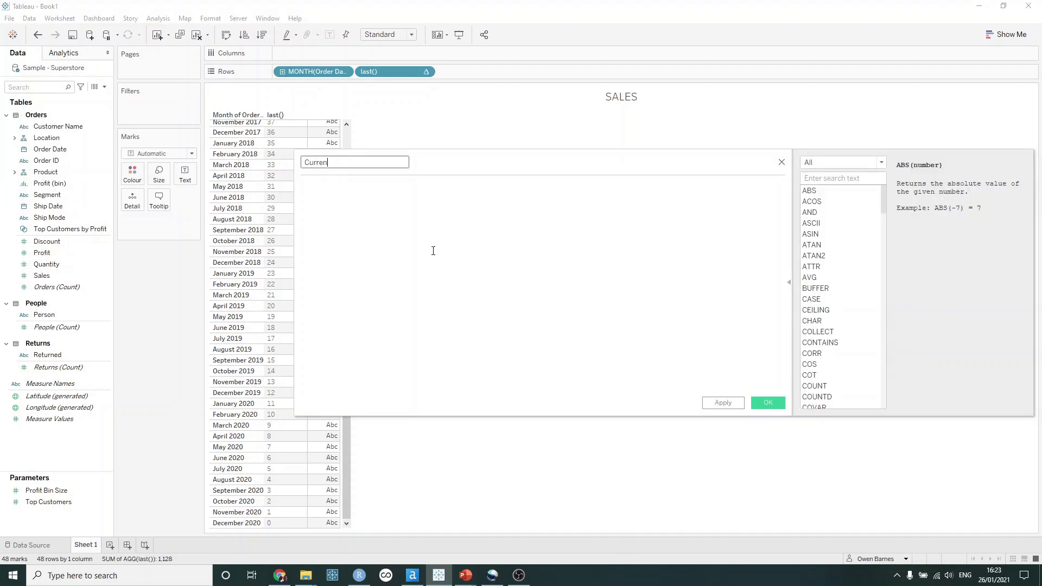
type("t Month Sales")
left_click(433, 251)
type("IF last")
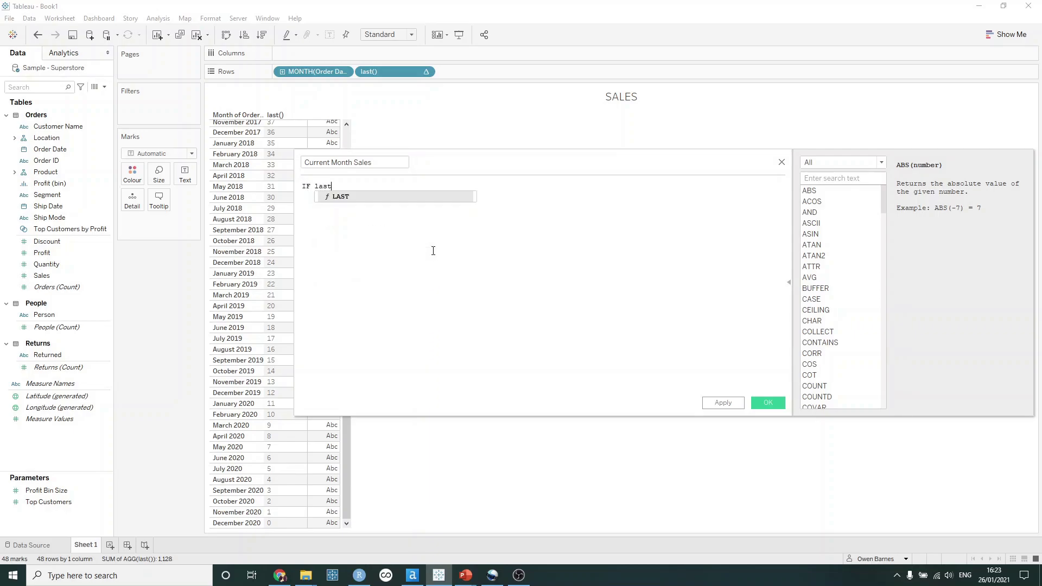
type("() = 0")
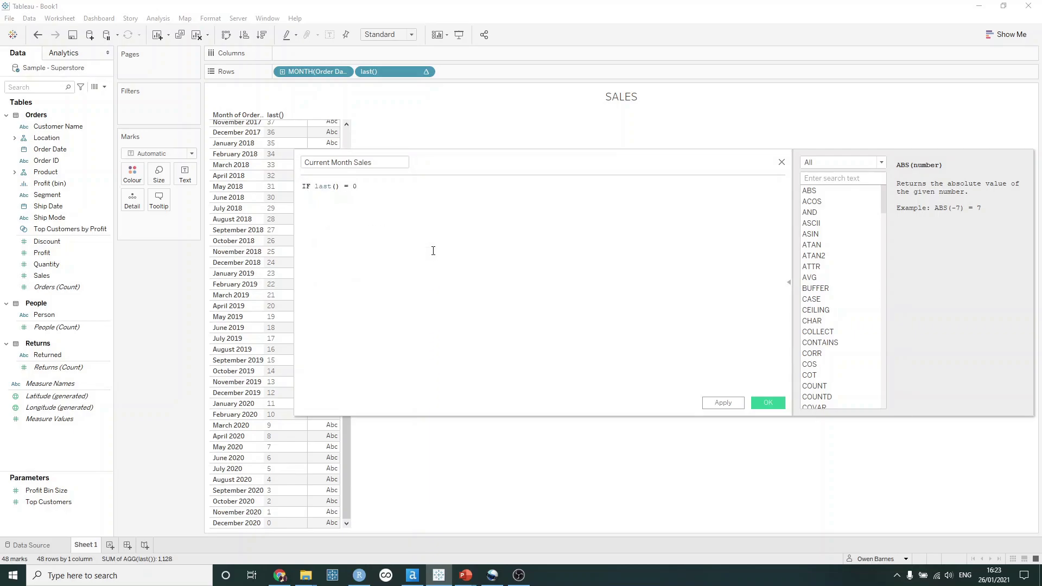
type(" THEN sum(S")
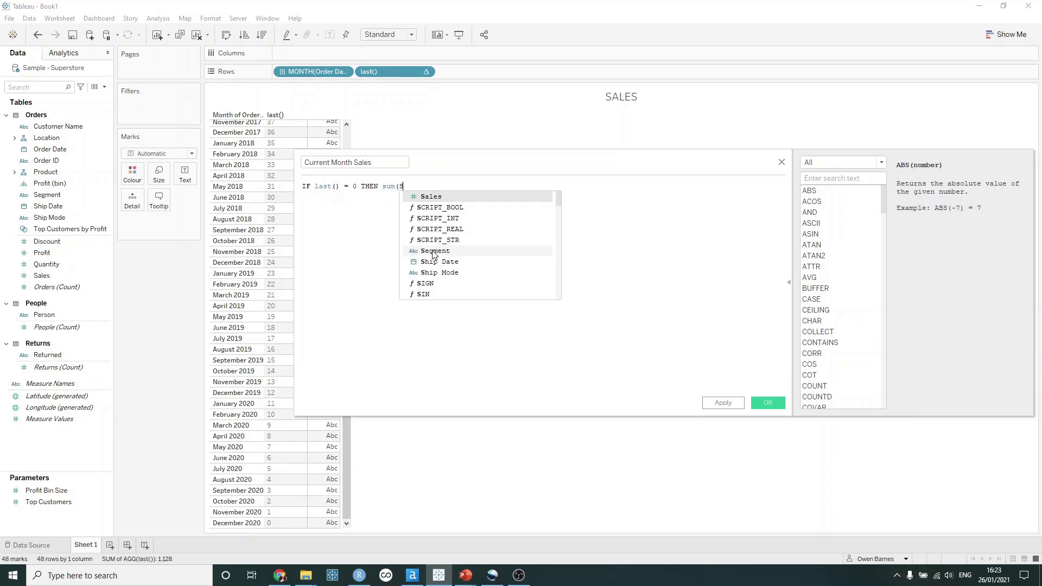
key("Return")
type(") END")
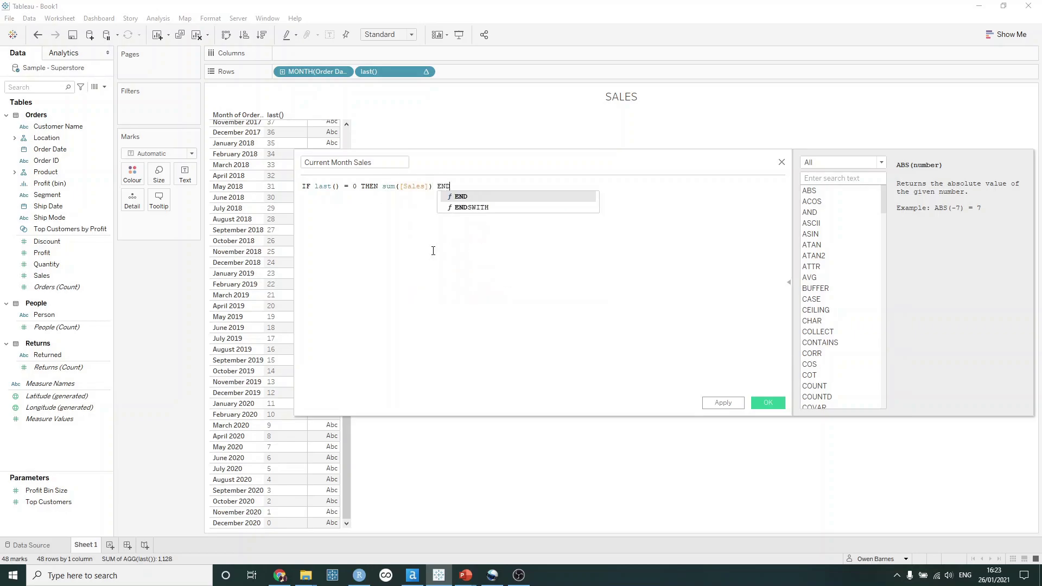
left_click(393, 206)
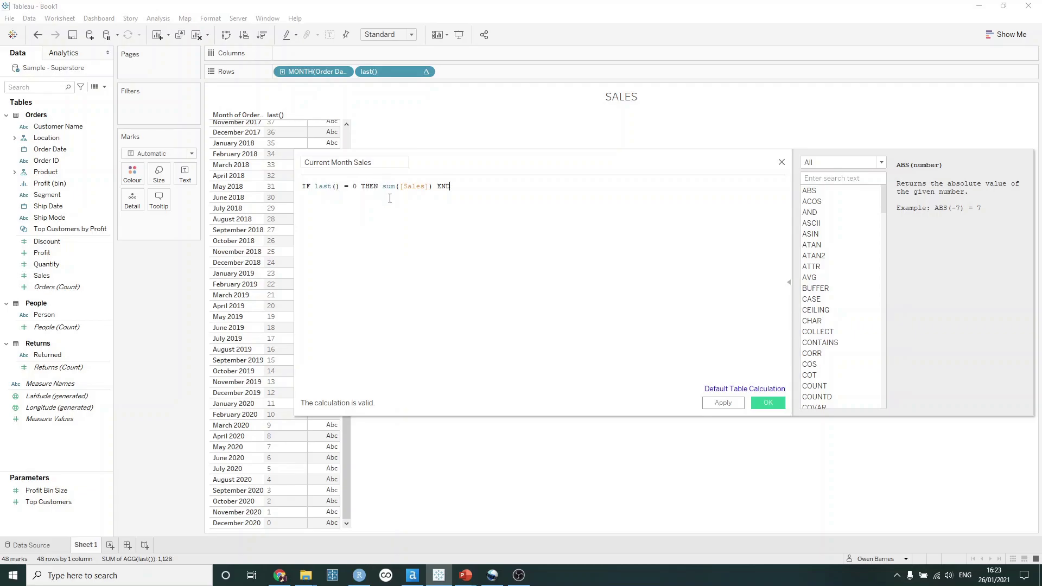
left_click(768, 402)
left_click_drag(81, 398, 320, 333)
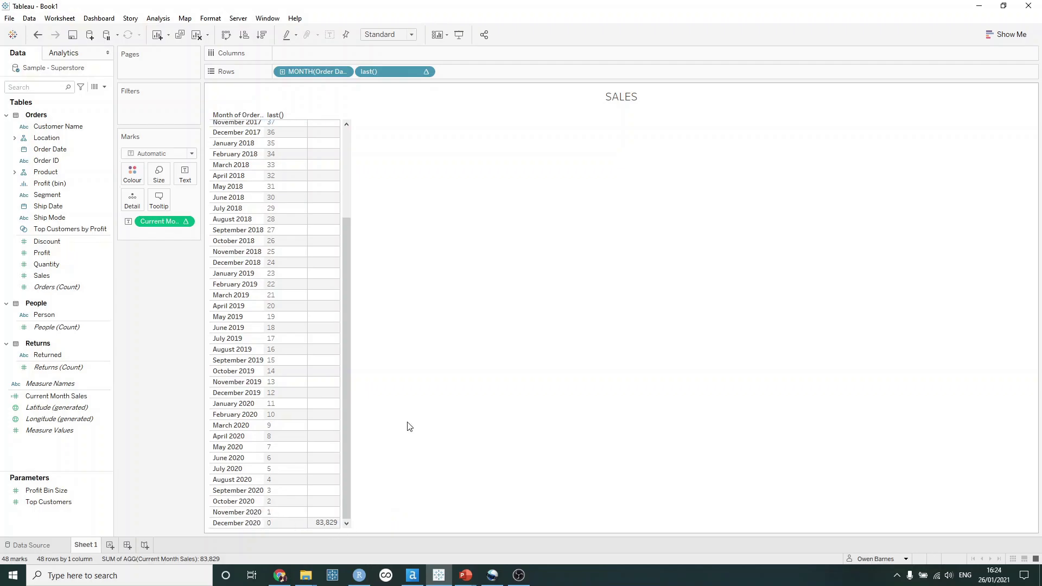
Step: Create Previous Month Sales as IF LAST()=1 THEN sum([Sales]) END and add it to the table
left_click(103, 87)
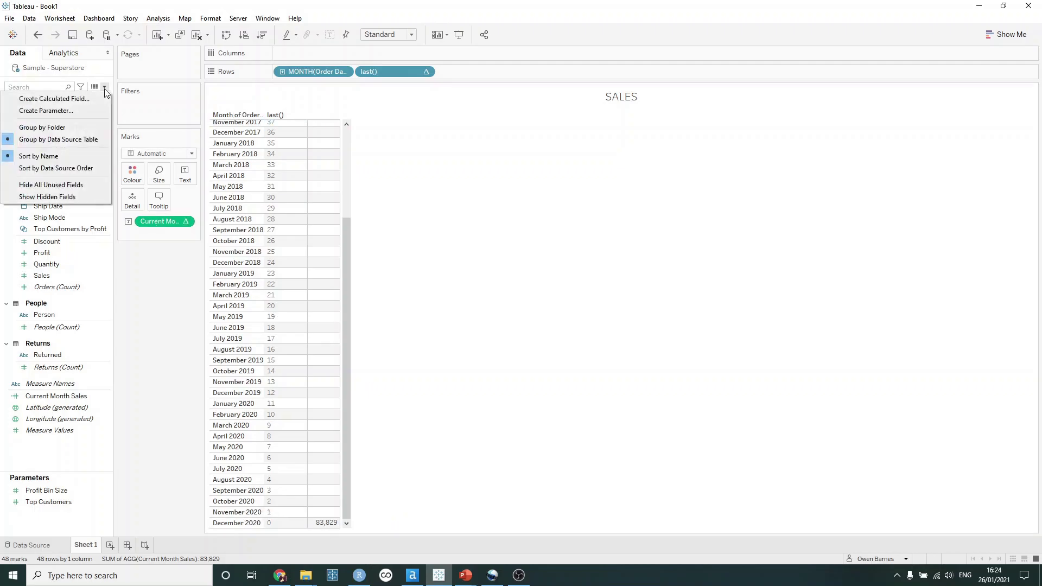
left_click(96, 99)
type("P")
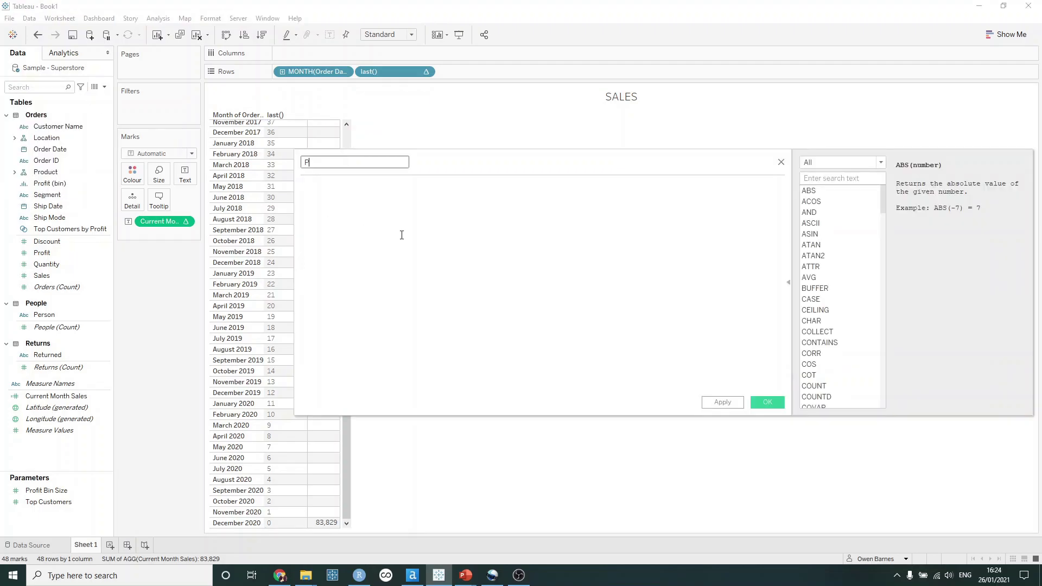
type("revious Month Sales")
key("Tab")
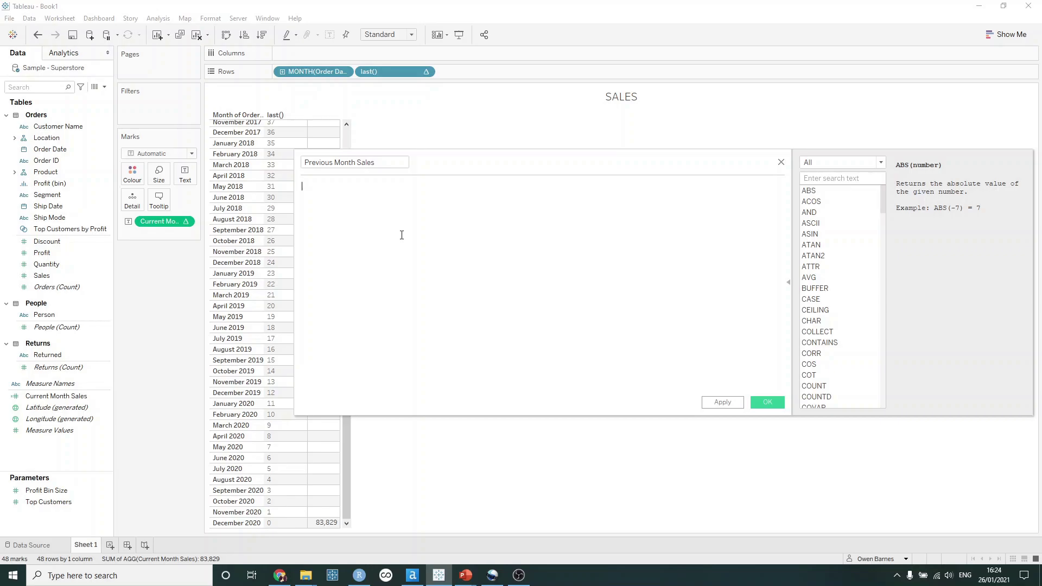
type("IF LAST()")
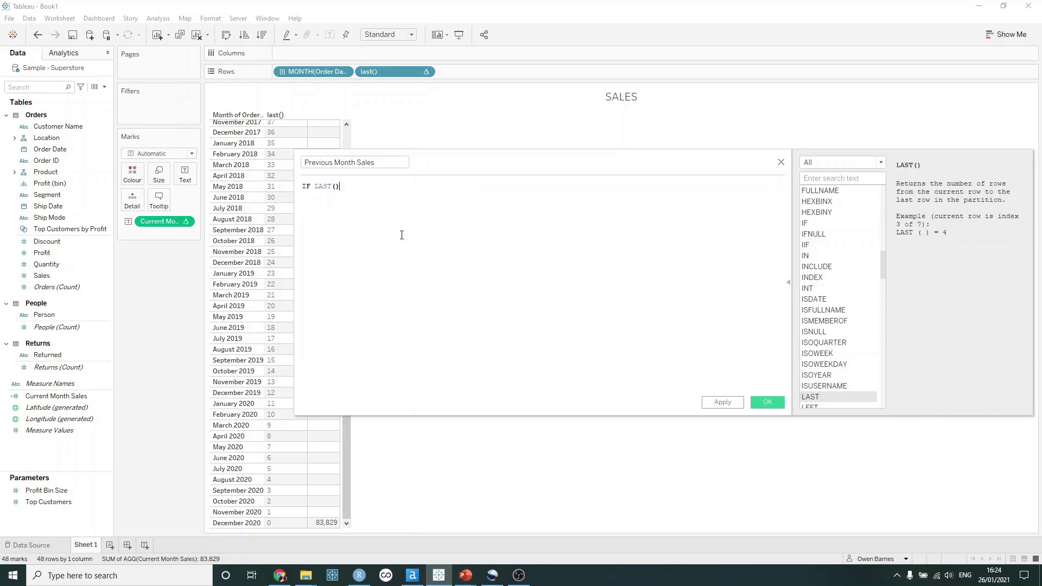
type("=1")
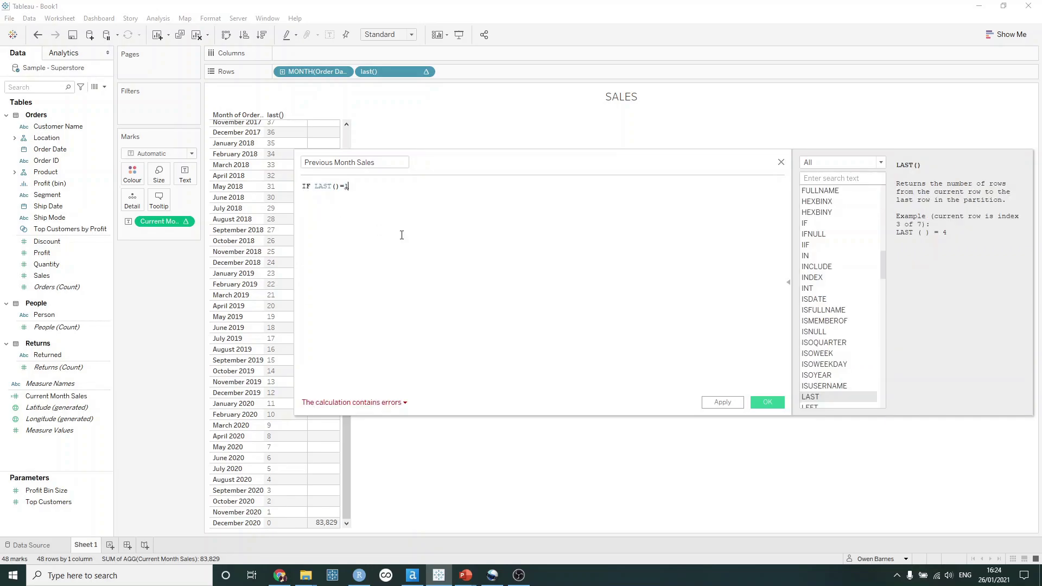
type(" THEN sum")
type("([Sales])")
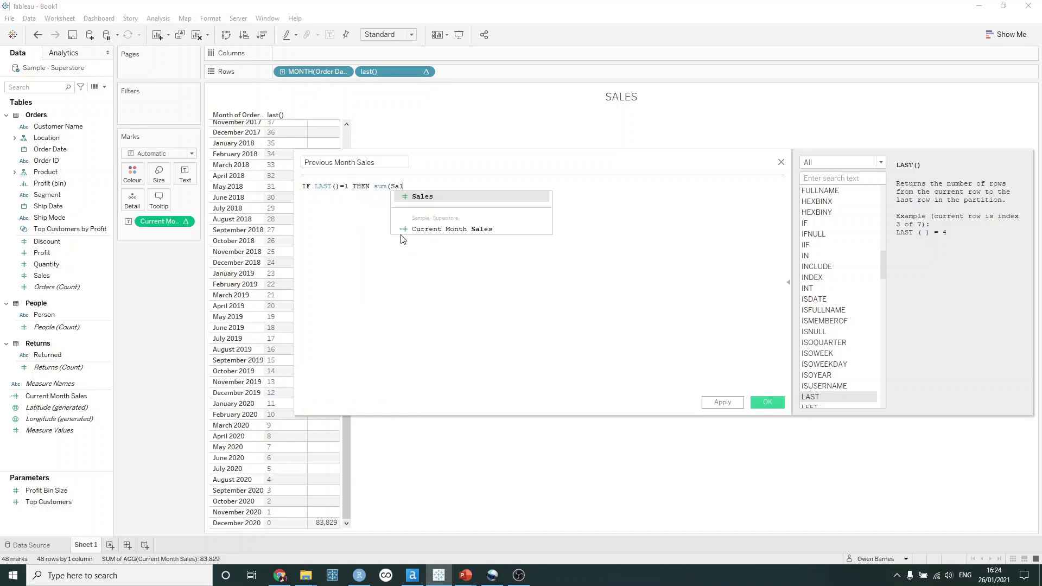
type(" END")
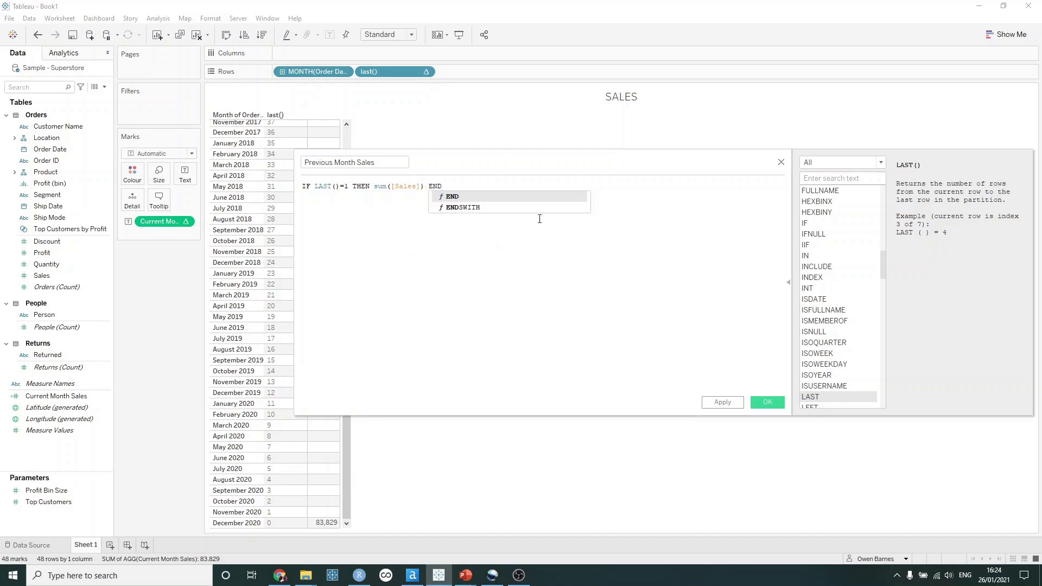
left_click(767, 402)
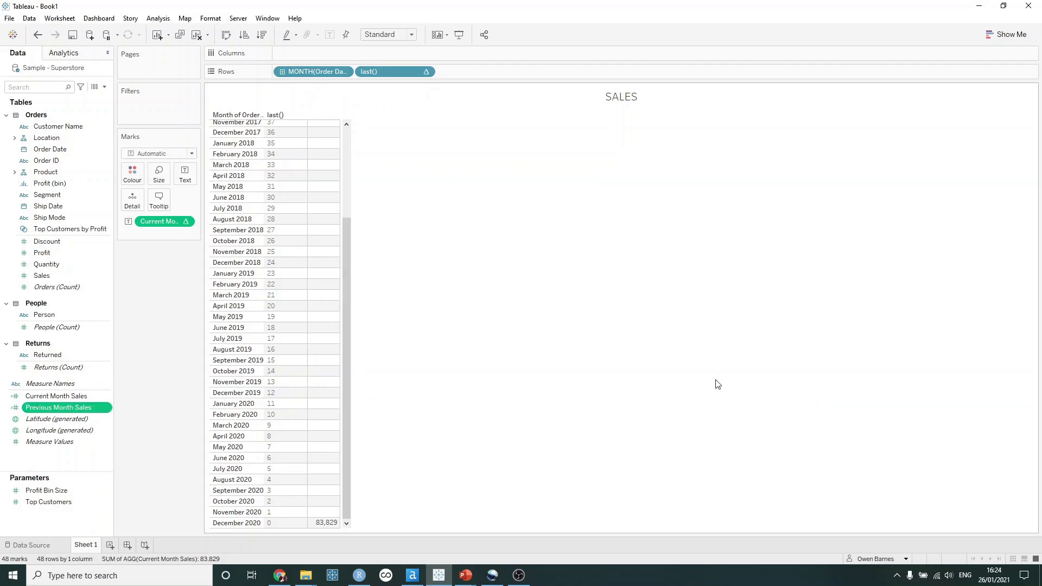
left_click_drag(69, 408, 337, 326)
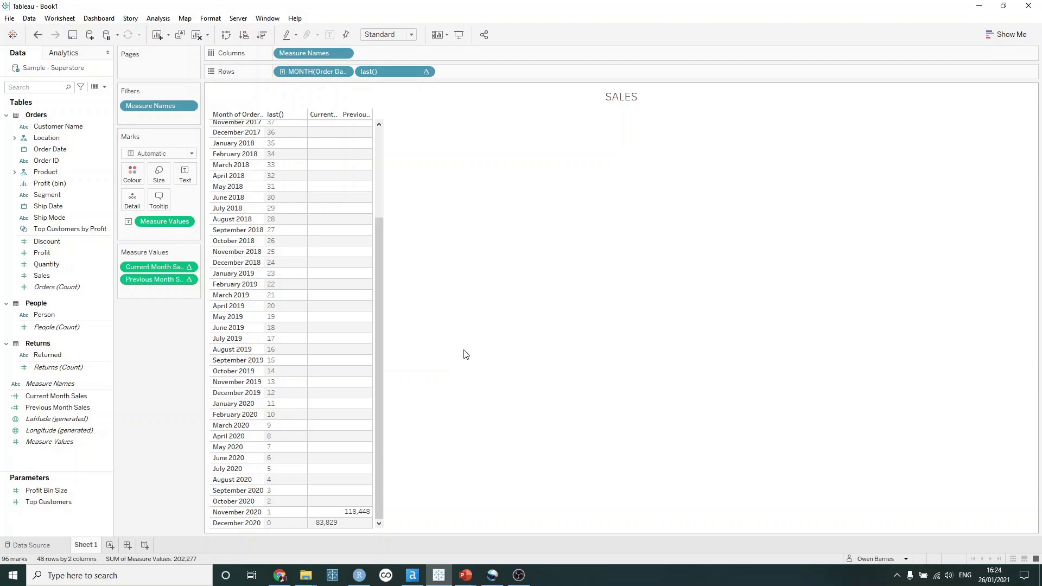
Step: Compute both Current Month Sales and Previous Month Sales along Month of Order Date
left_click(189, 268)
left_click(172, 372)
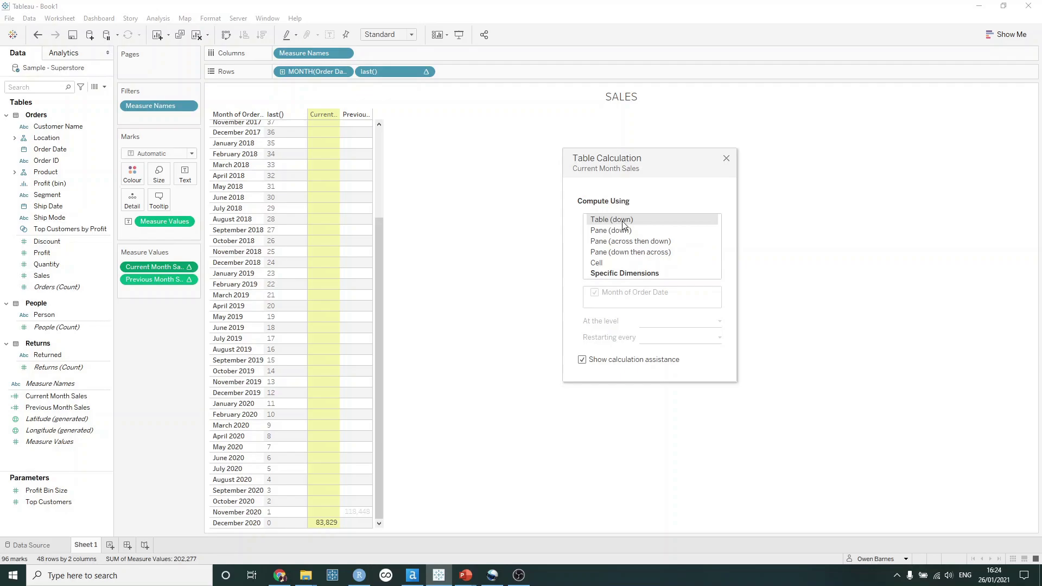
left_click(623, 274)
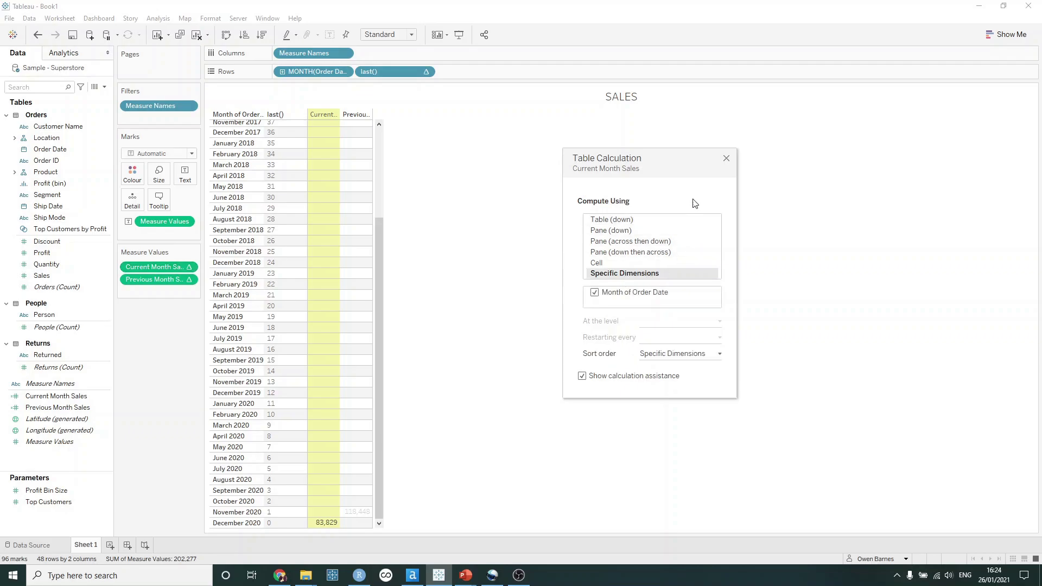
left_click(726, 159)
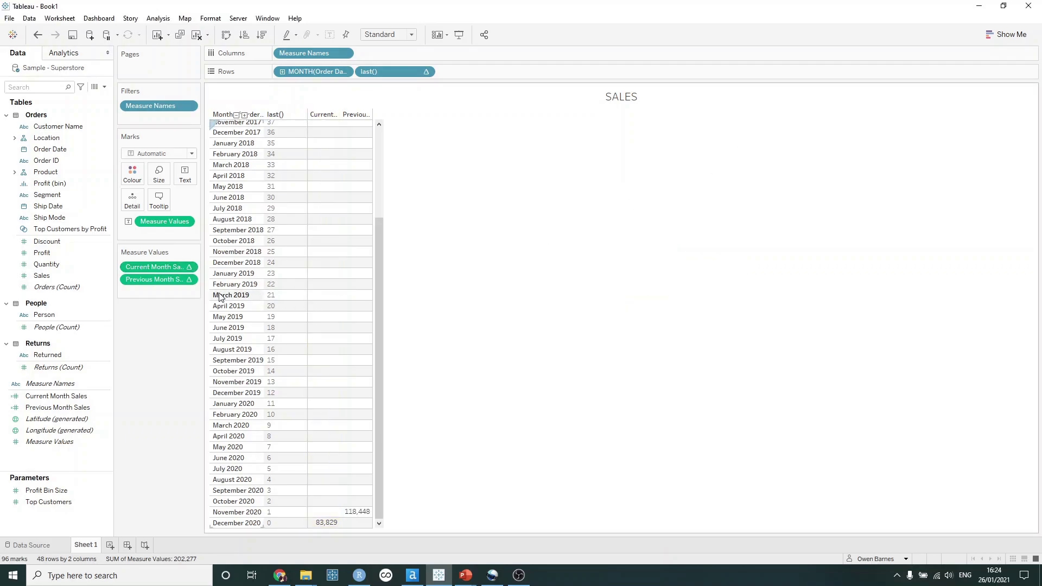
left_click(188, 280)
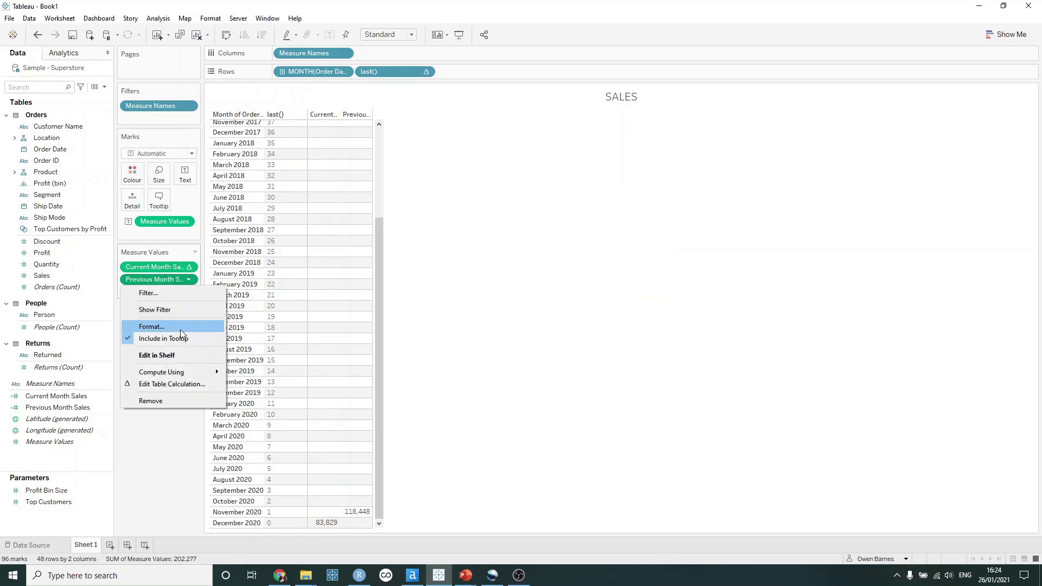
left_click(178, 383)
left_click(606, 274)
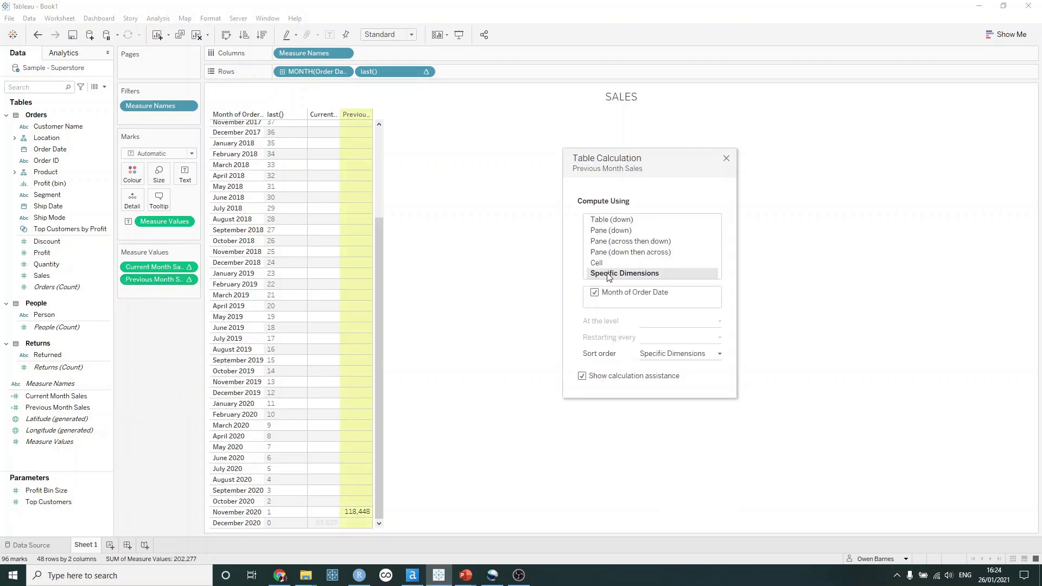
left_click(726, 159)
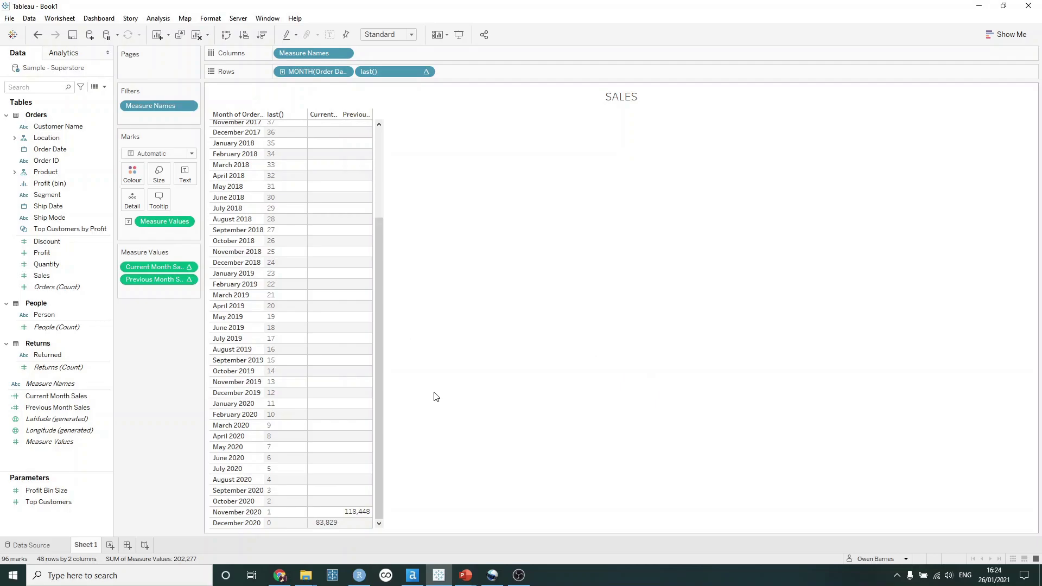
mouse_move(358, 520)
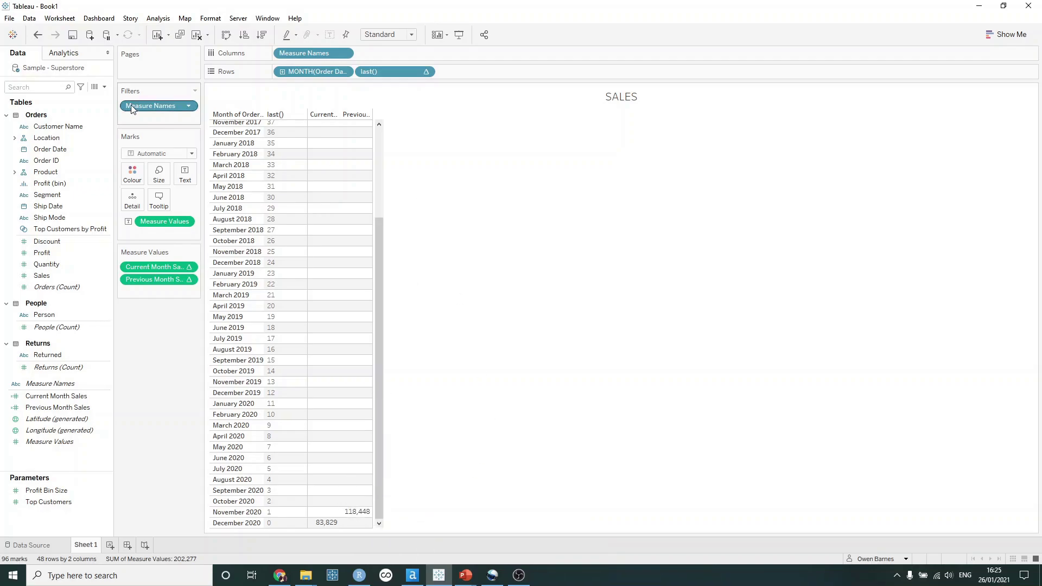
Step: Write the Difference (%) formula: window_sum current minus previous month sales, divided by window_sum previous
left_click(104, 88)
left_click(54, 98)
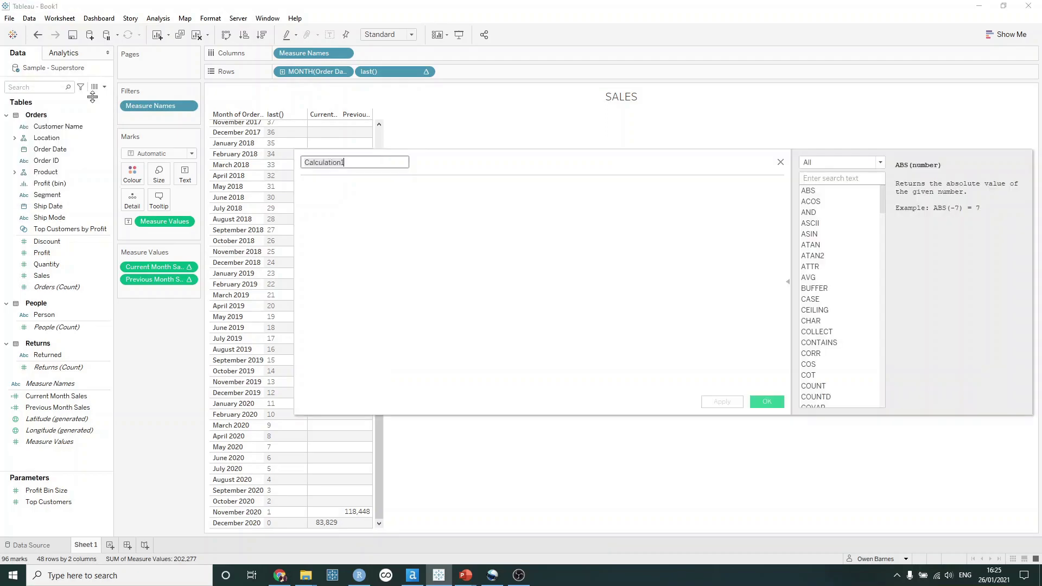
type("Difference (%")
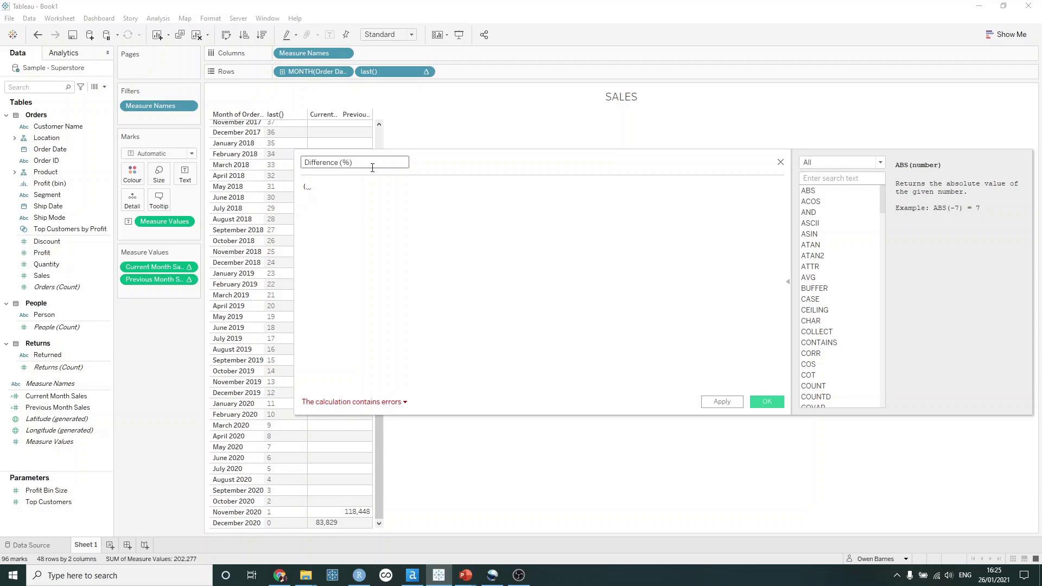
type("window_sum(")
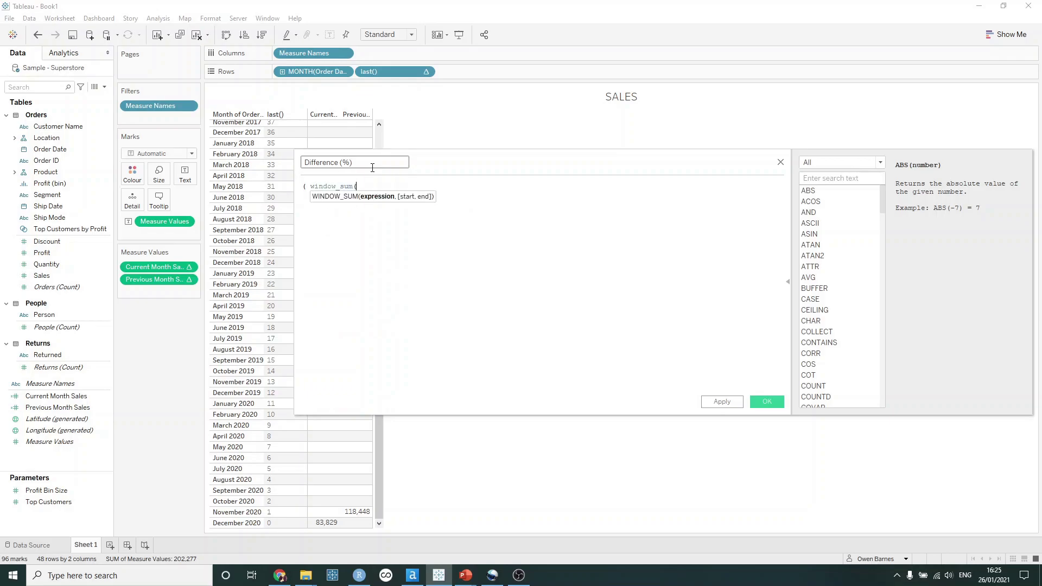
type("[Current Month Sales])")
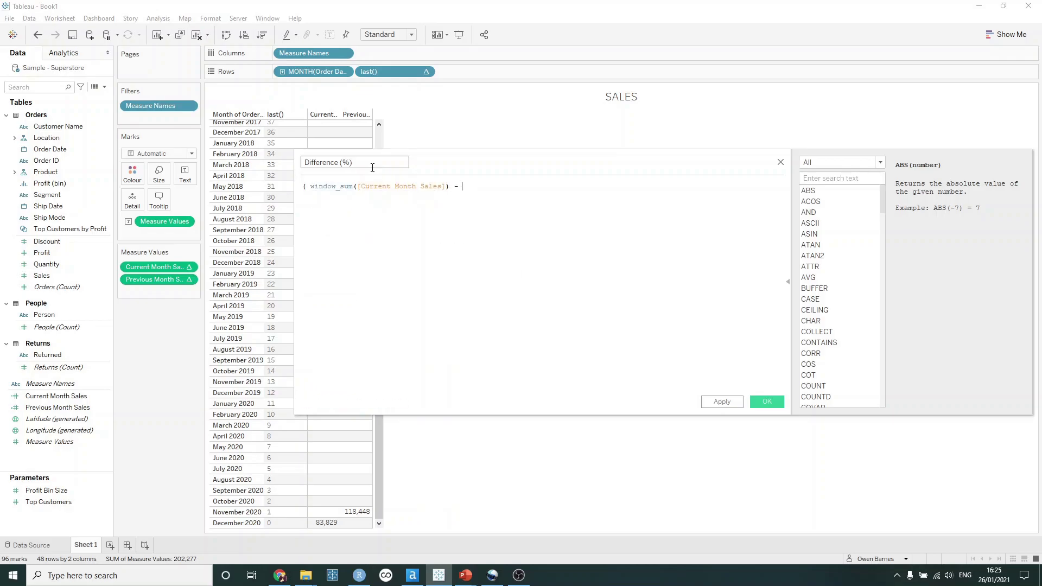
type(" - window")
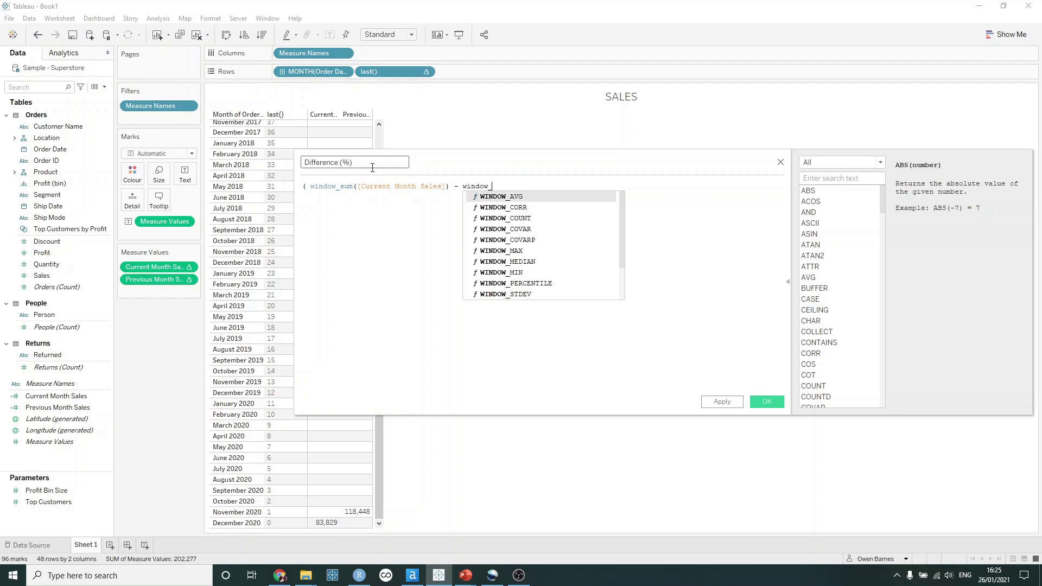
type("_sum([Previous Month Sales])")
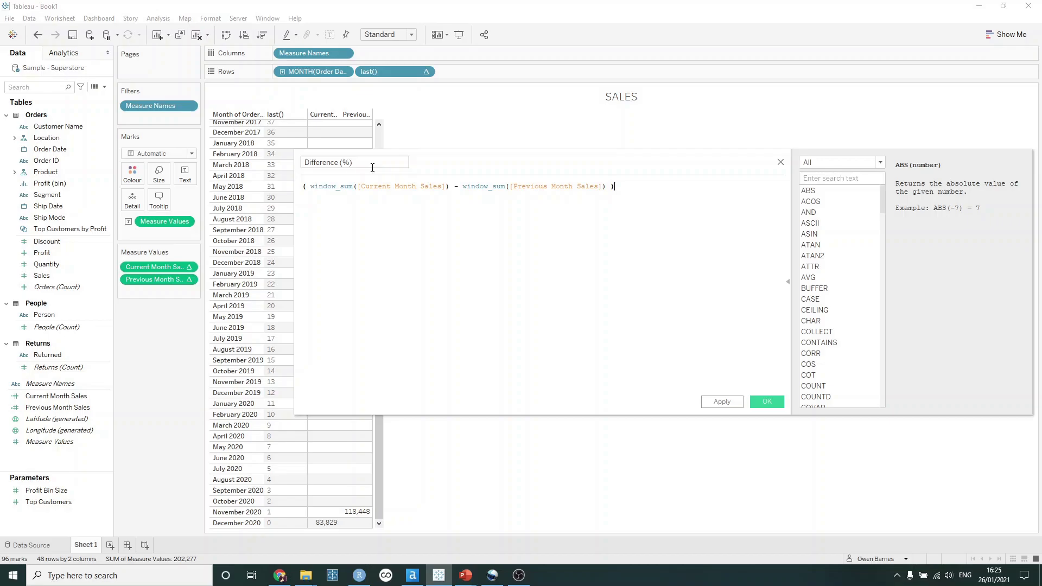
key("Return")
type("/")
key("Return")
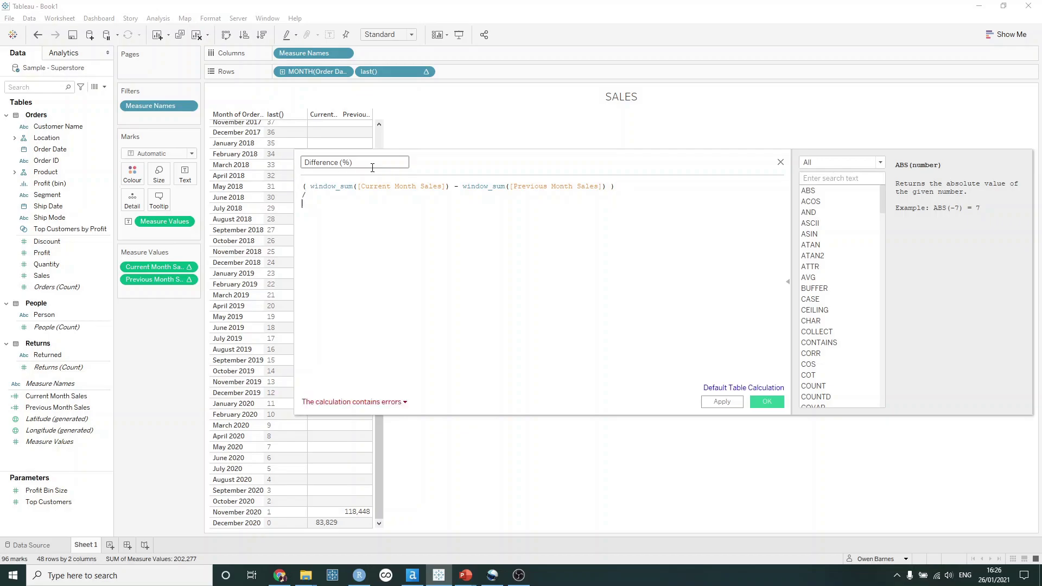
type("window_sum(prev")
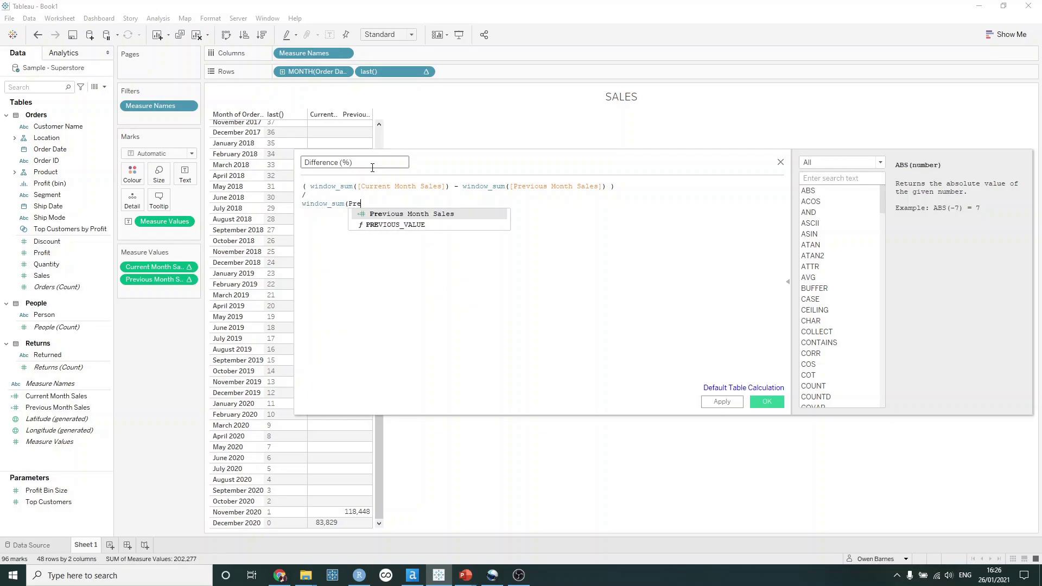
key("Return")
type(")")
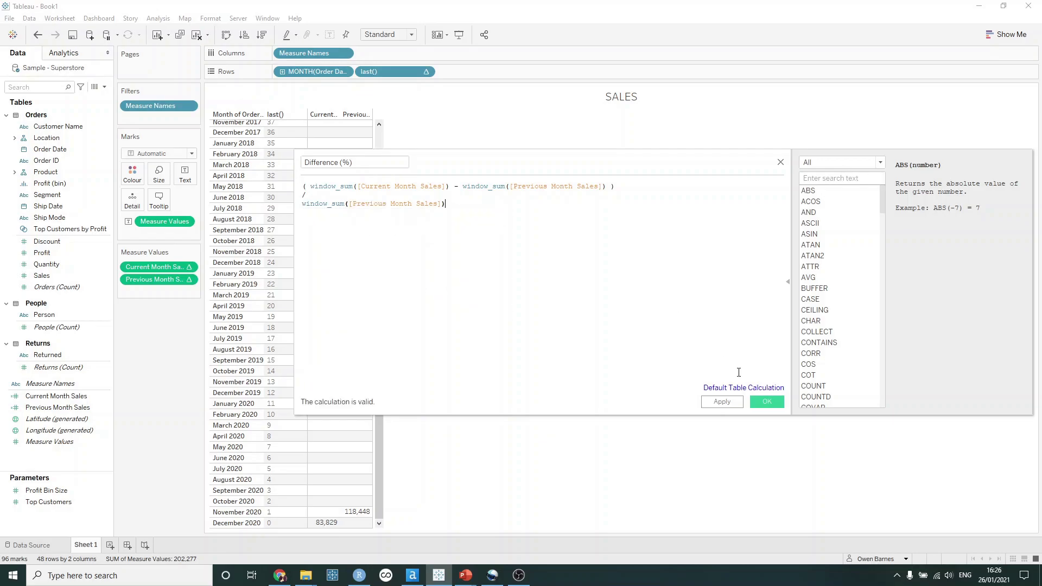
Step: Save Difference (%), add it as a table column, and compute it along Month of Order Date
left_click(766, 402)
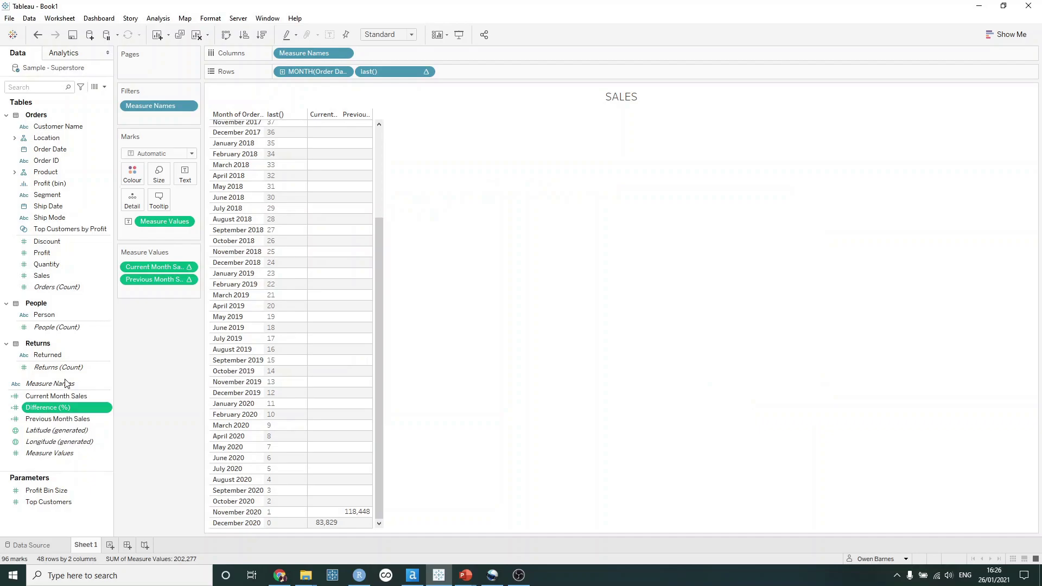
left_click_drag(46, 407, 351, 322)
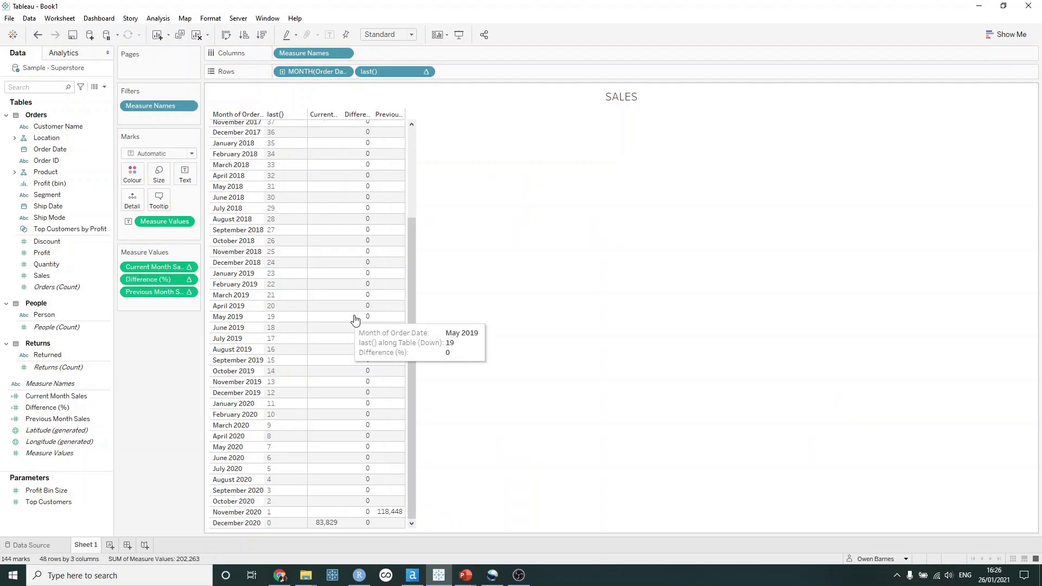
left_click(189, 279)
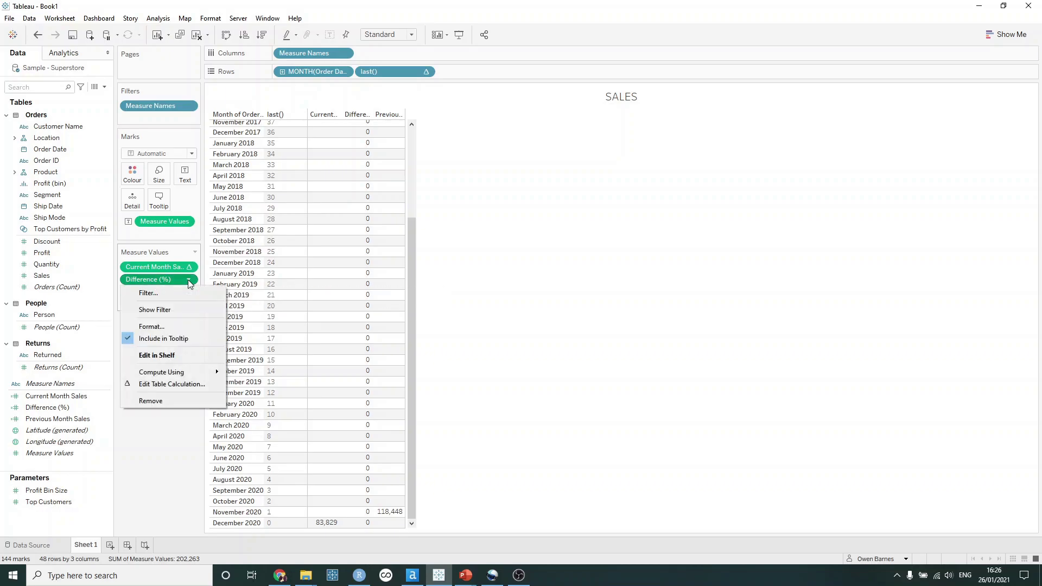
left_click(173, 386)
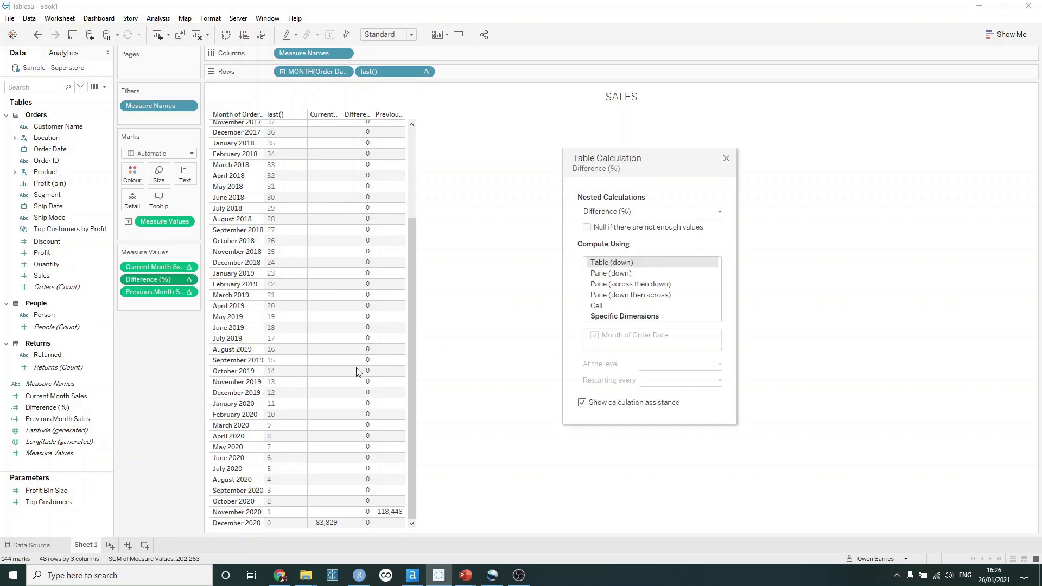
left_click(605, 318)
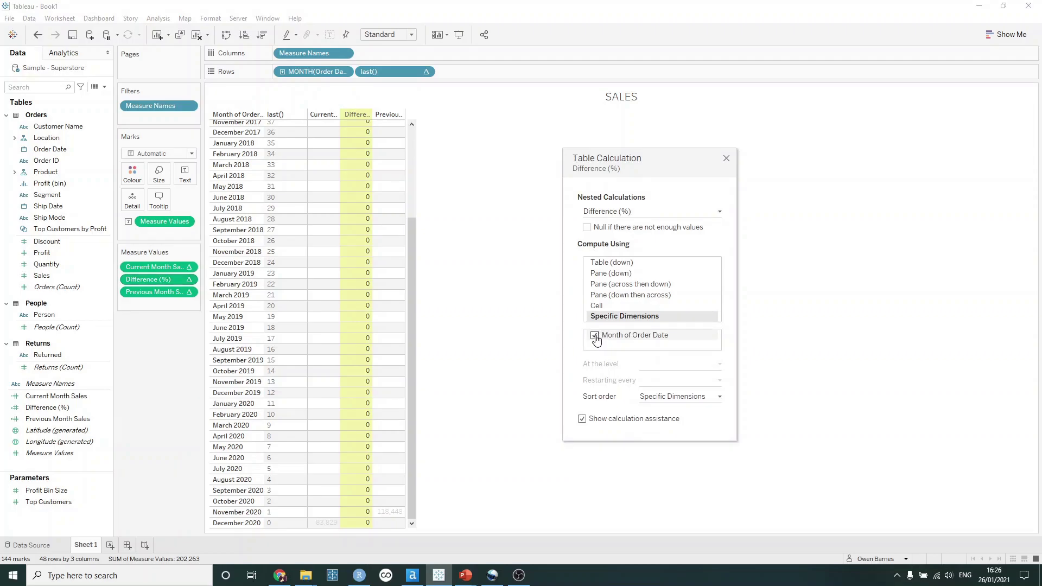
left_click(725, 158)
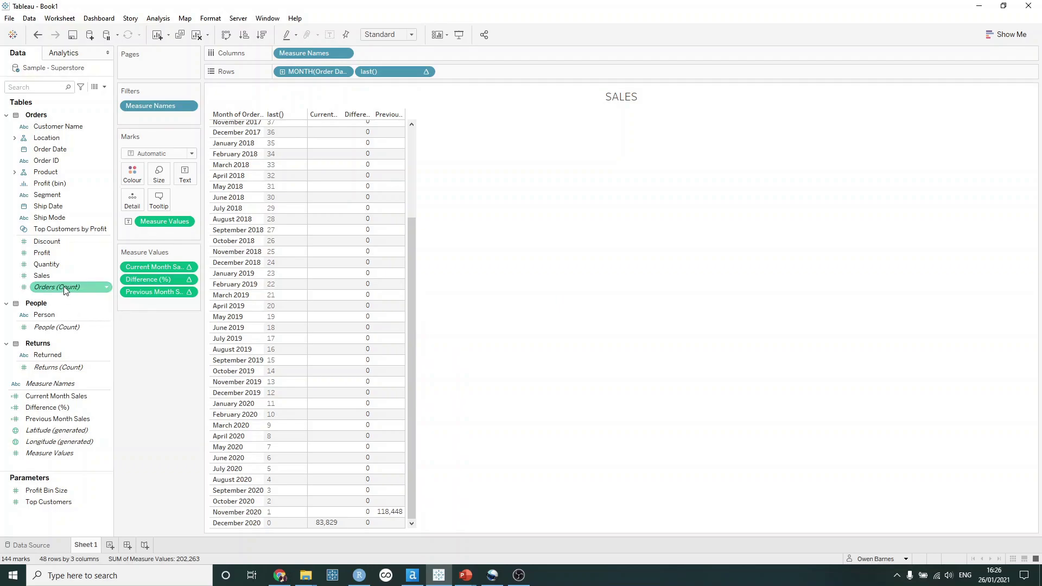
Step: Set the default number format of Difference (%) to Percentage, so it reads -29.2%
right_click(55, 411)
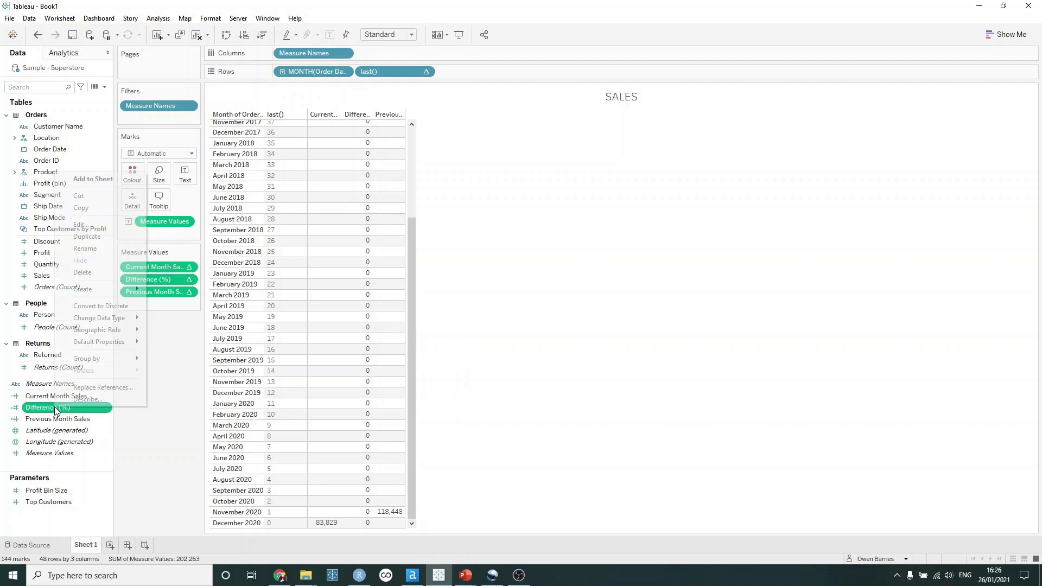
mouse_move(96, 359)
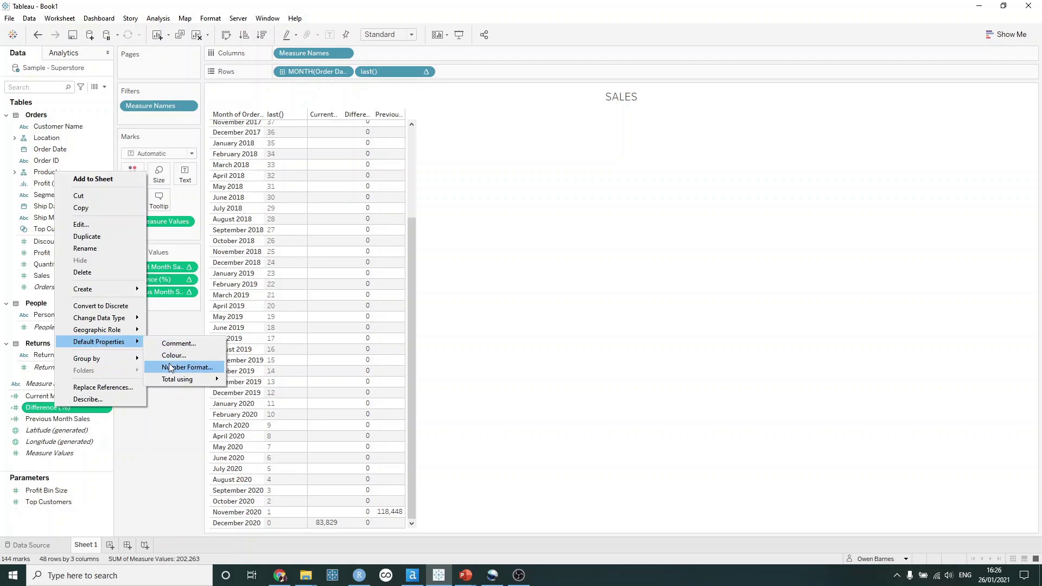
left_click(171, 368)
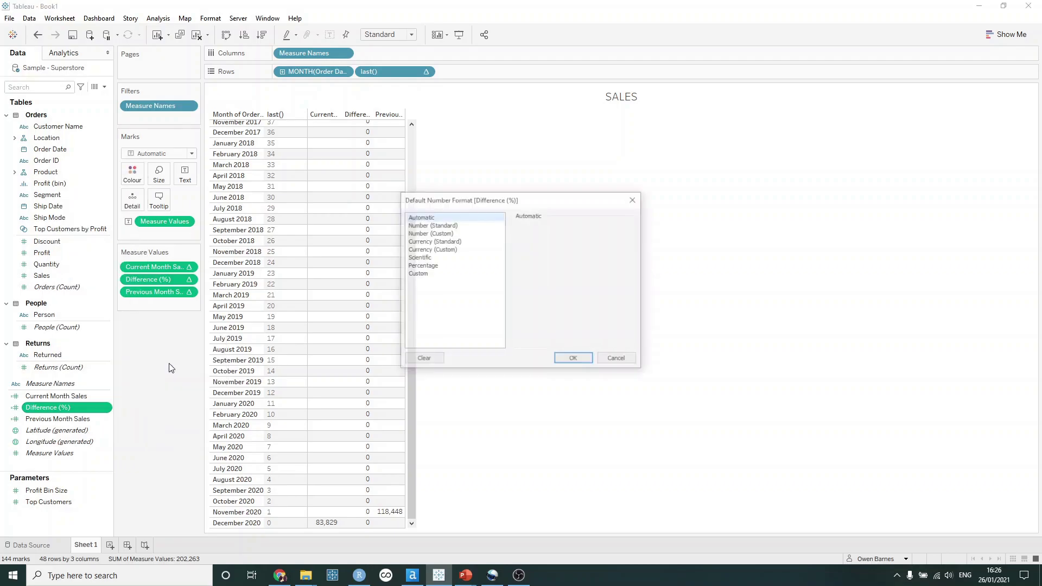
left_click(428, 265)
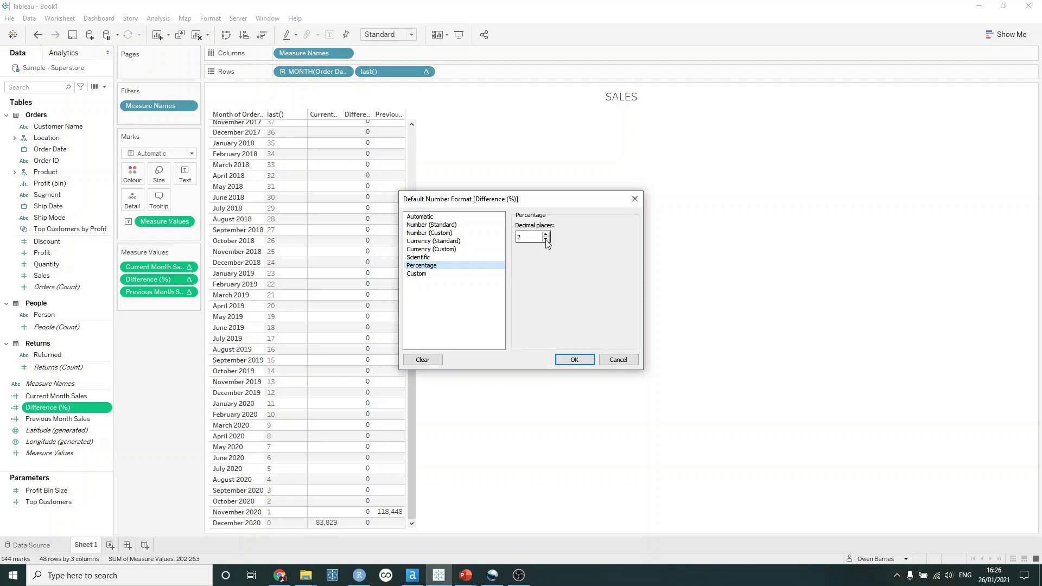
left_click(577, 362)
mouse_move(349, 257)
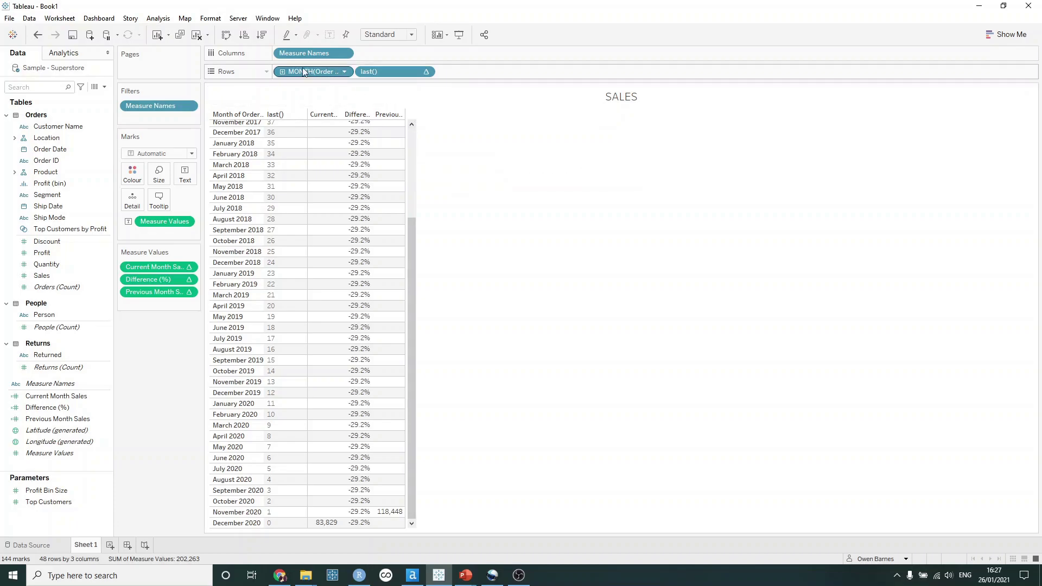
Step: Clear the sheet and plot SUM(Sales) as a line over continuous Month of Order Date
left_click(197, 36)
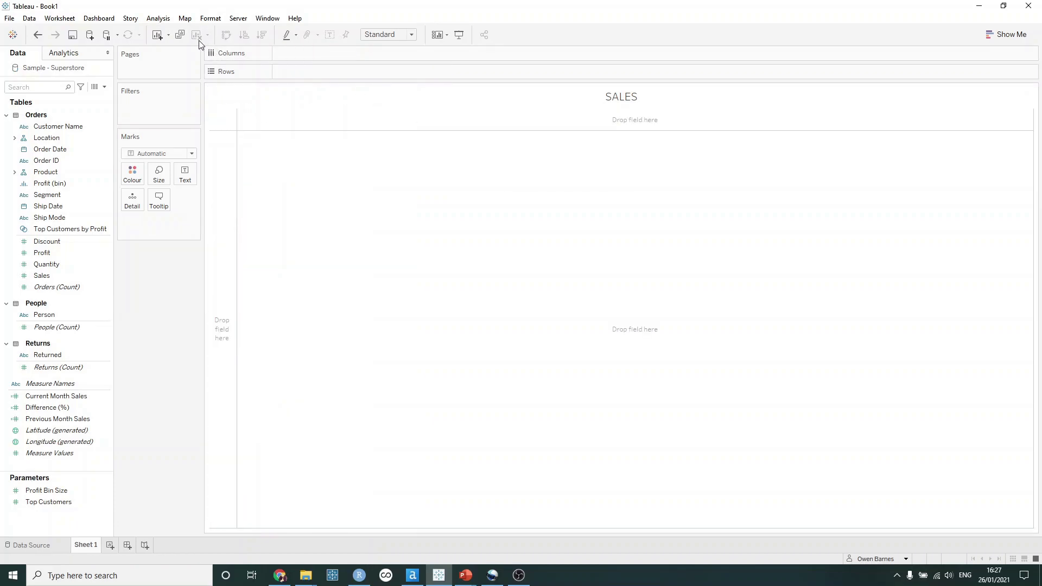
left_click(55, 152)
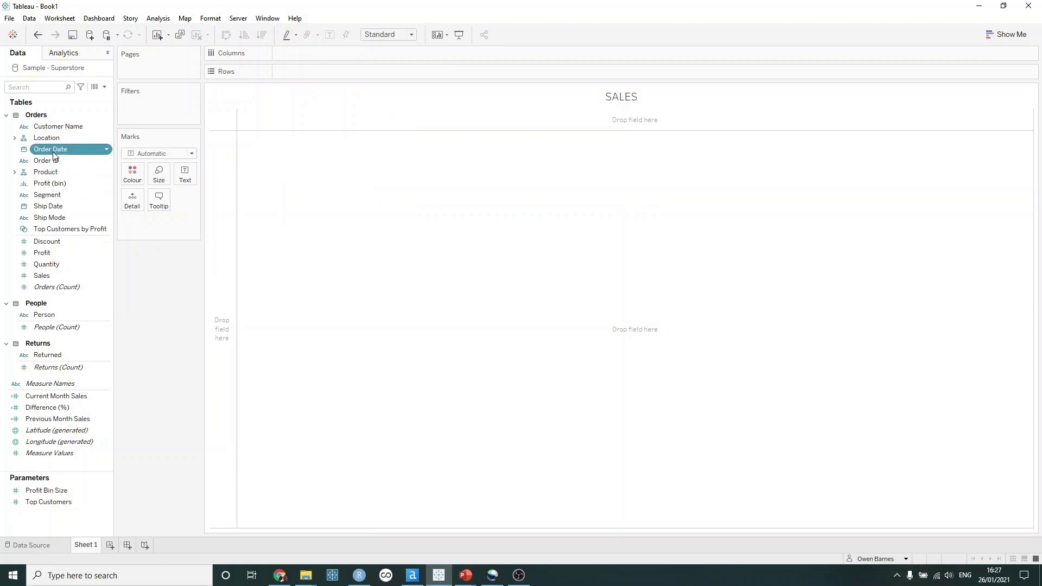
left_click_drag(54, 156, 283, 60)
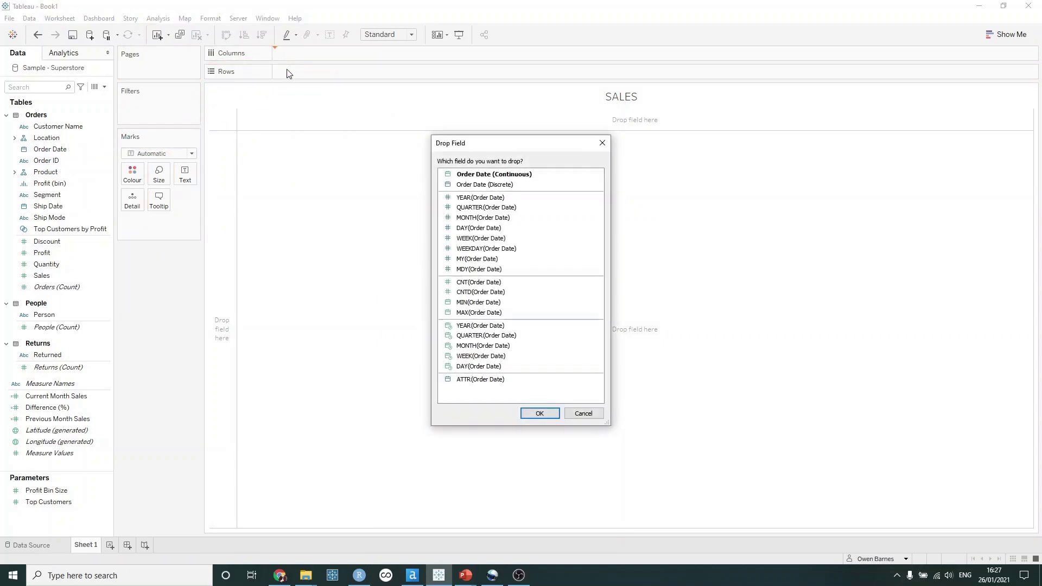
left_click(485, 345)
left_click(540, 413)
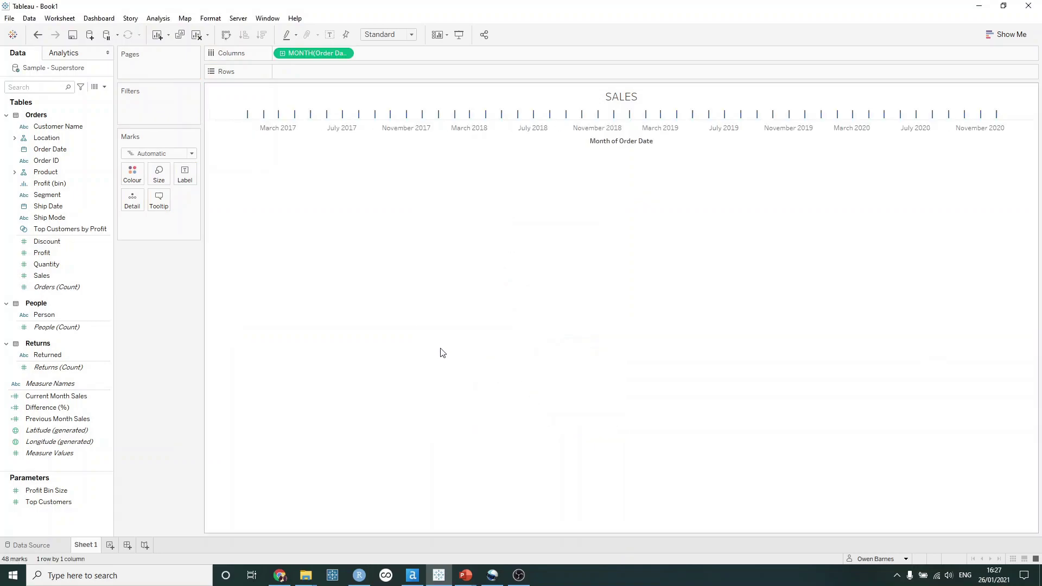
left_click(74, 276)
mouse_move(47, 277)
left_mouse_down()
mouse_move(324, 100)
mouse_move(323, 75)
left_mouse_up()
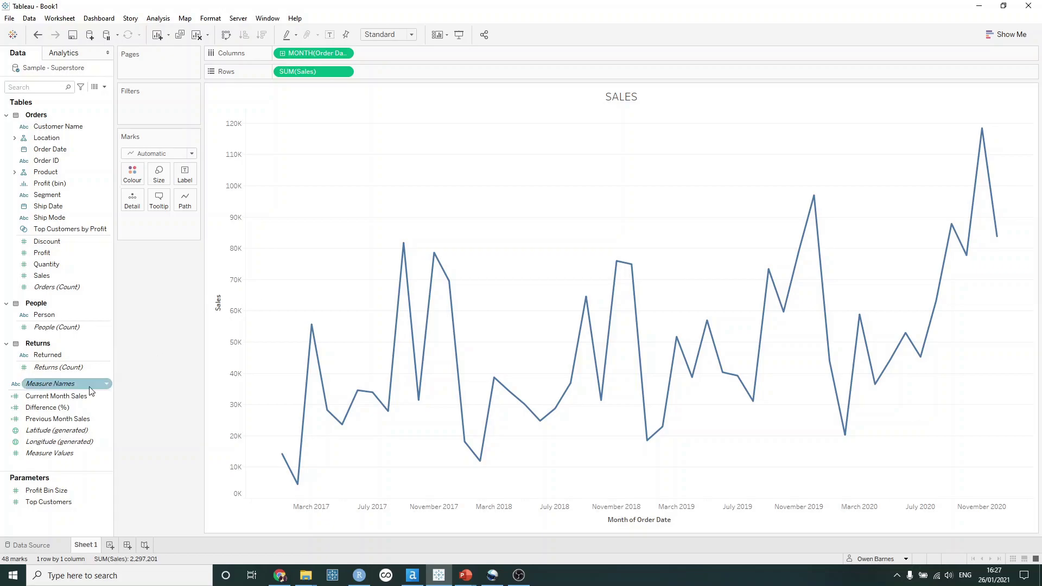
Step: Add Current Month Sales, Difference (%) and Previous Month Sales to Detail on the line chart
left_click(74, 397)
left_click(66, 407)
left_click(66, 418)
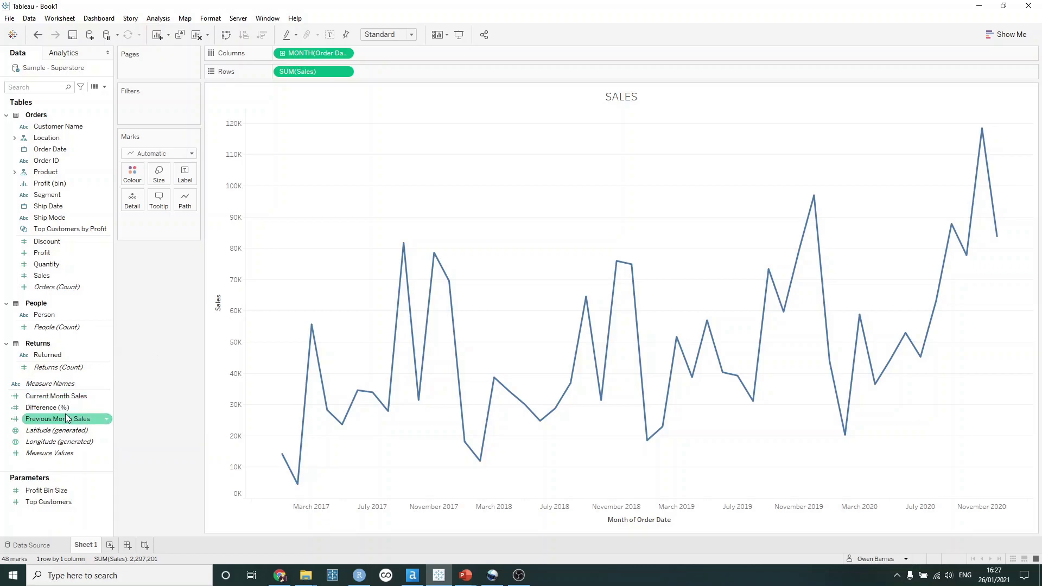
left_click(62, 408)
left_click(62, 399)
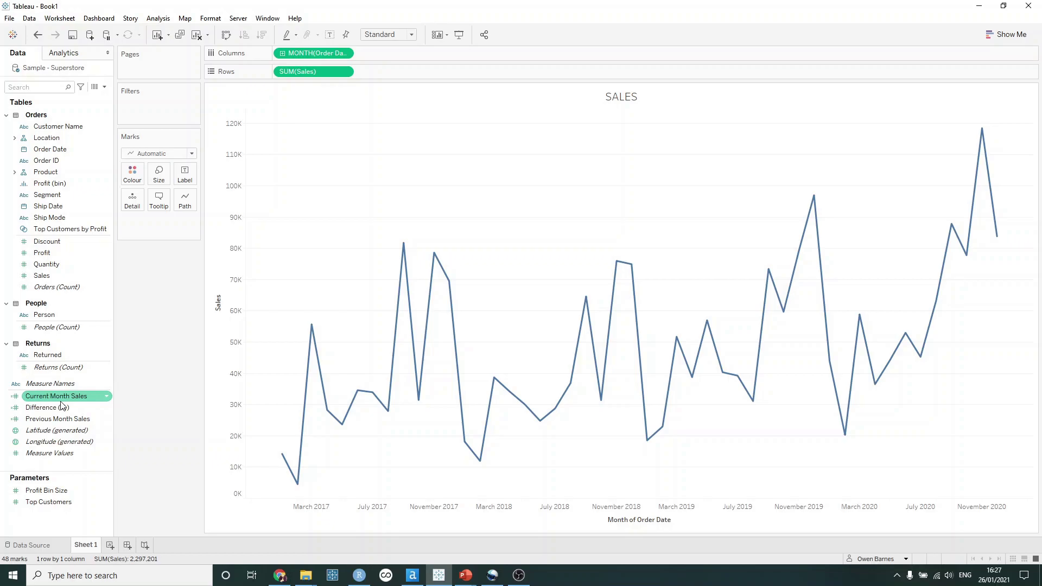
left_click(56, 408)
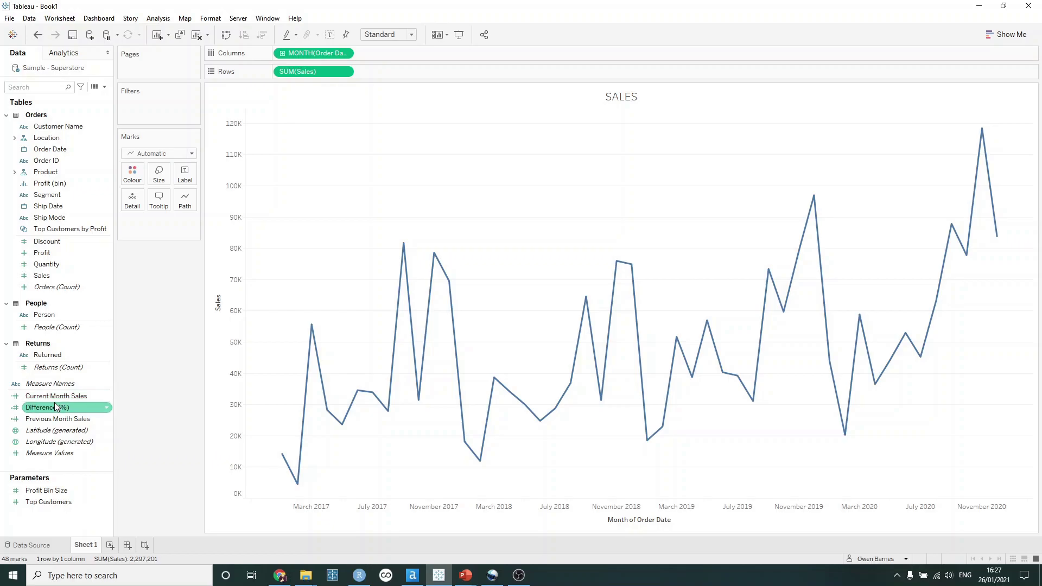
left_click(54, 418)
left_click(56, 408)
left_click(56, 398)
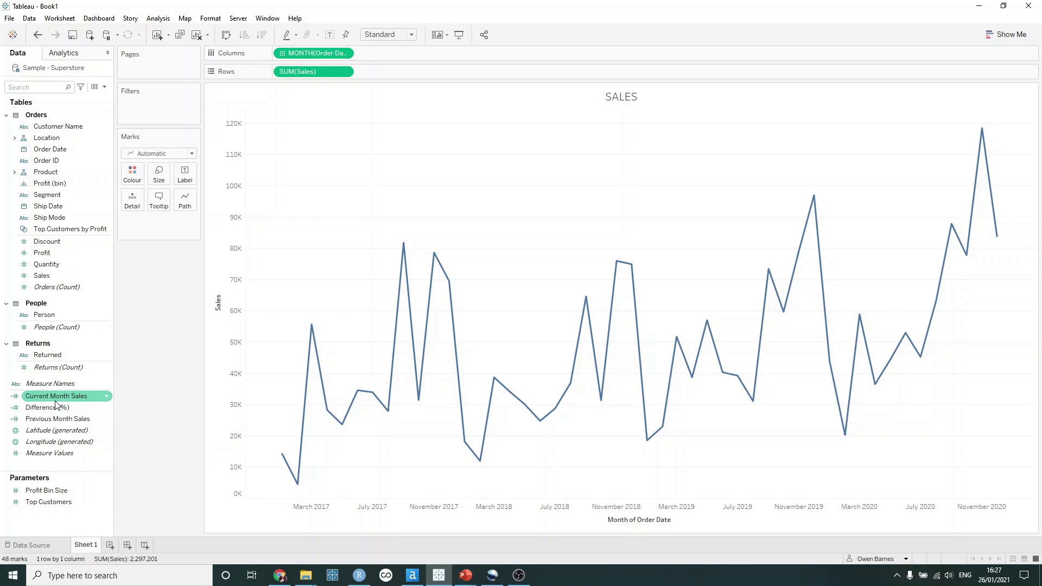
left_click_drag(54, 397, 134, 209)
left_click_drag(54, 407, 132, 201)
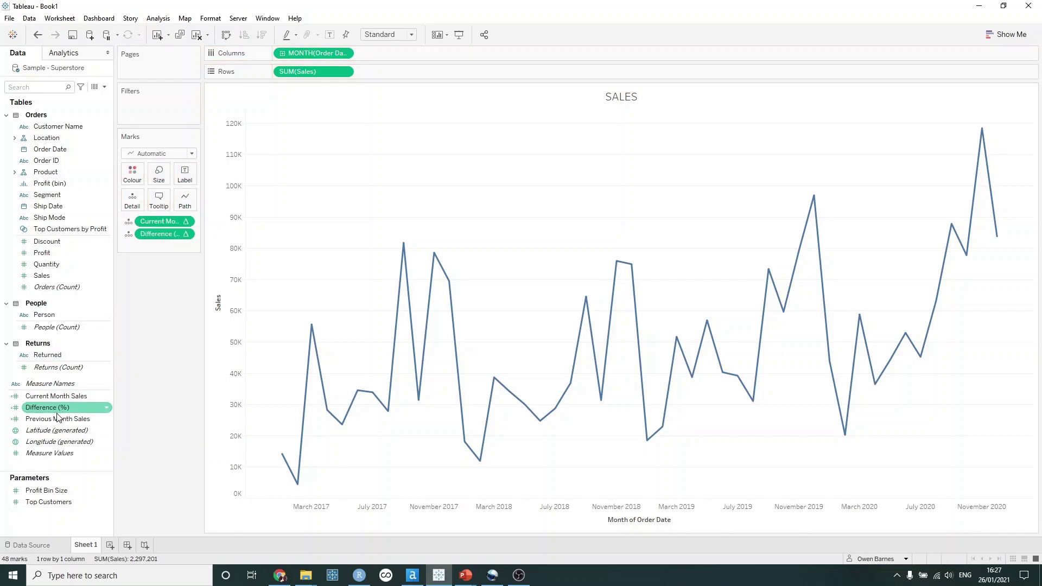
left_click(57, 411)
left_click_drag(58, 416, 155, 207)
Step: Compute Current Month Sales, Difference (%) and Previous Month Sales along Month of Order Date
left_click(185, 222)
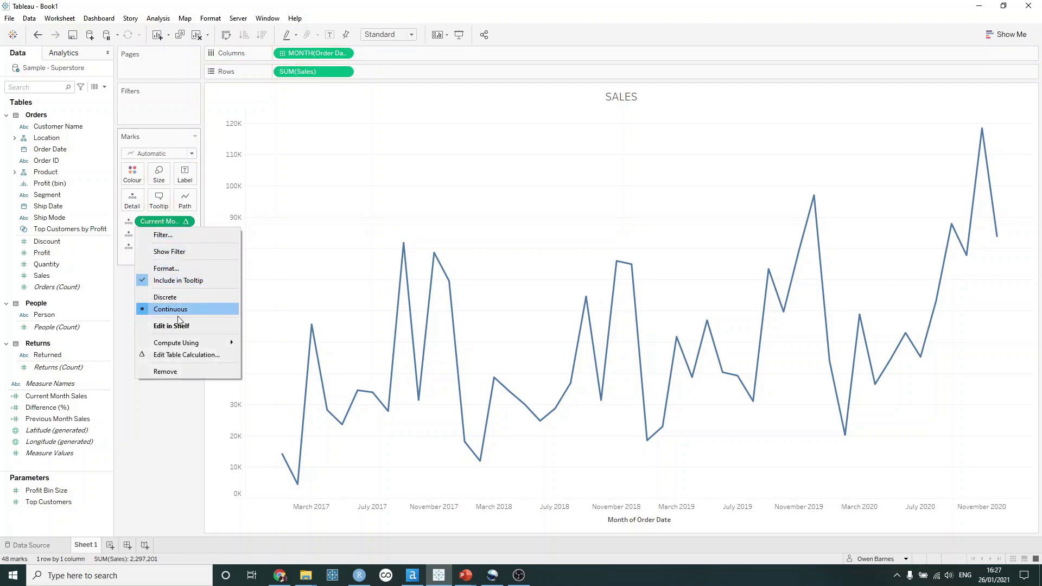
left_click(319, 354)
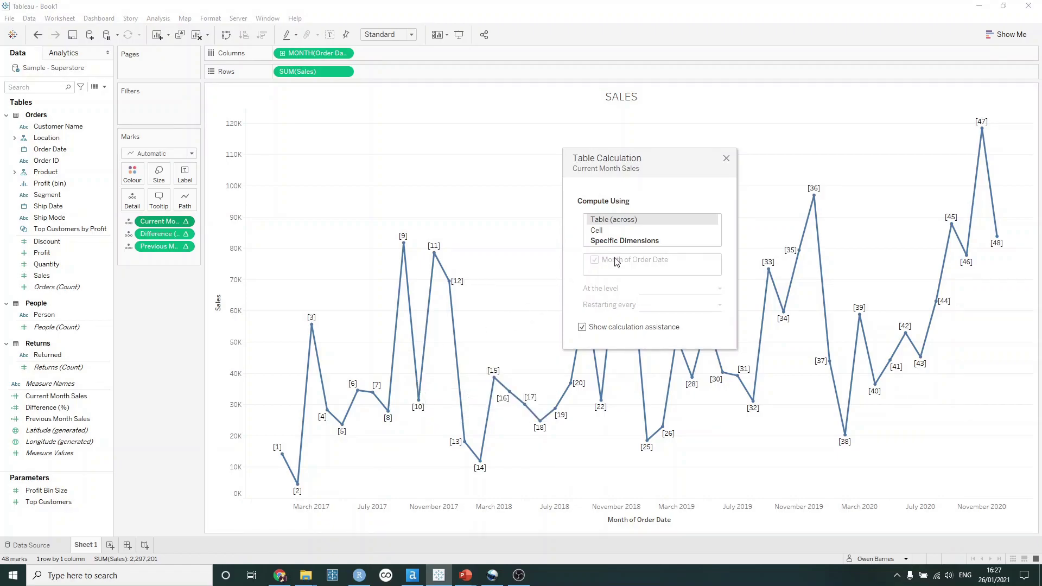
left_click(622, 243)
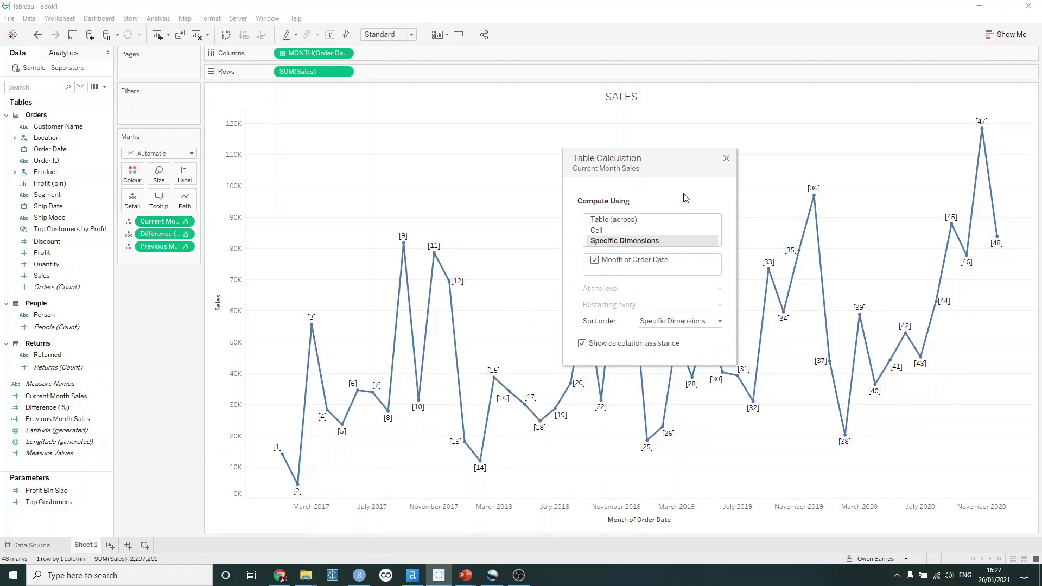
left_click(726, 159)
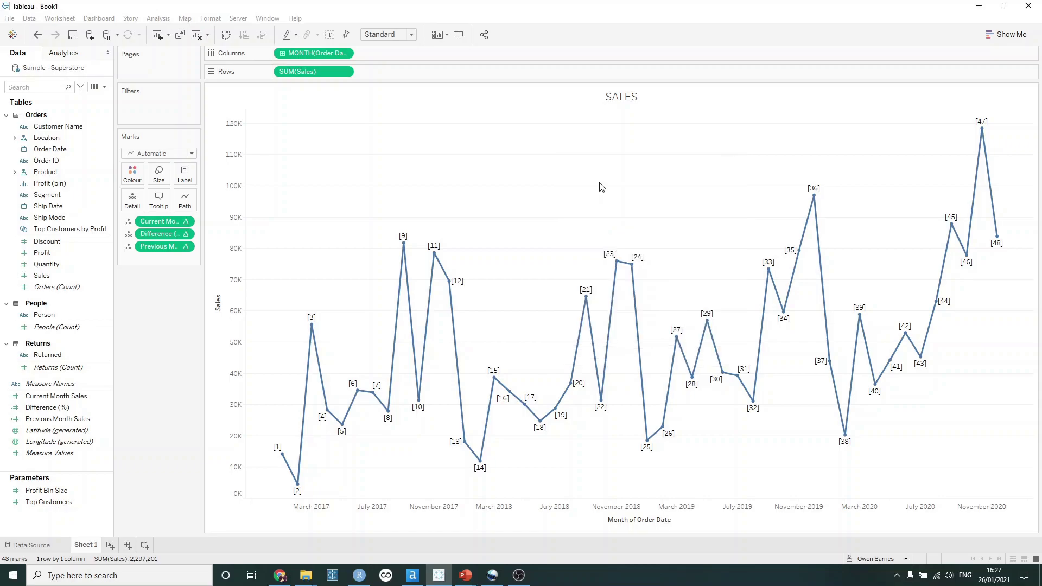
left_click(185, 233)
left_click(190, 366)
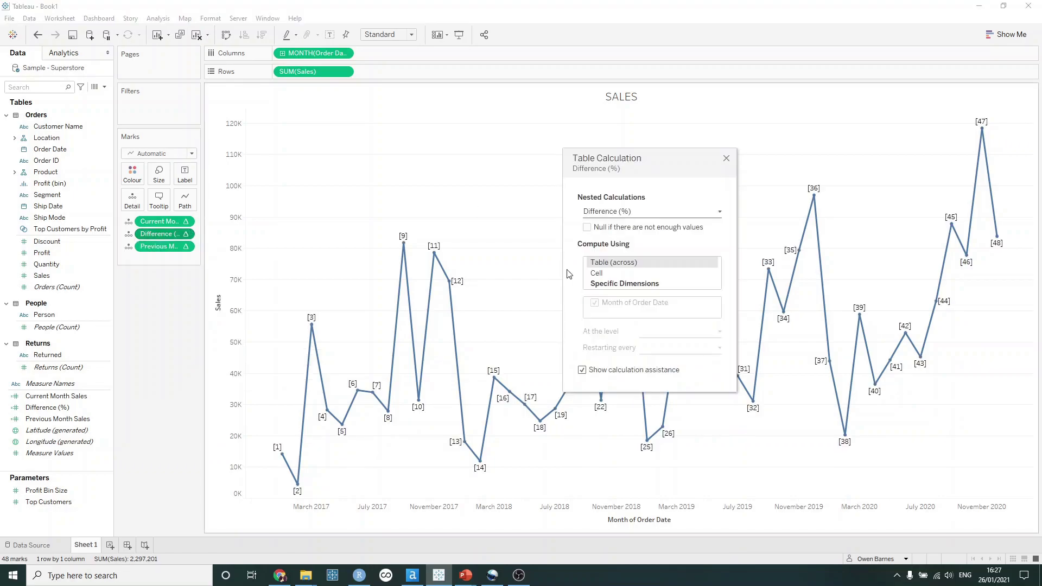
left_click(726, 158)
left_click(187, 235)
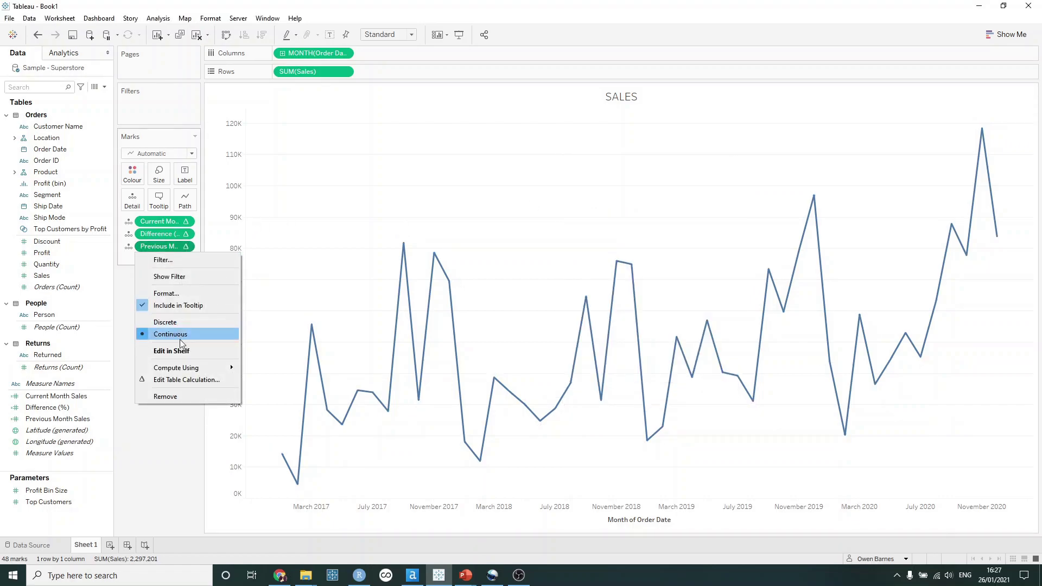
left_click(200, 378)
left_click(602, 244)
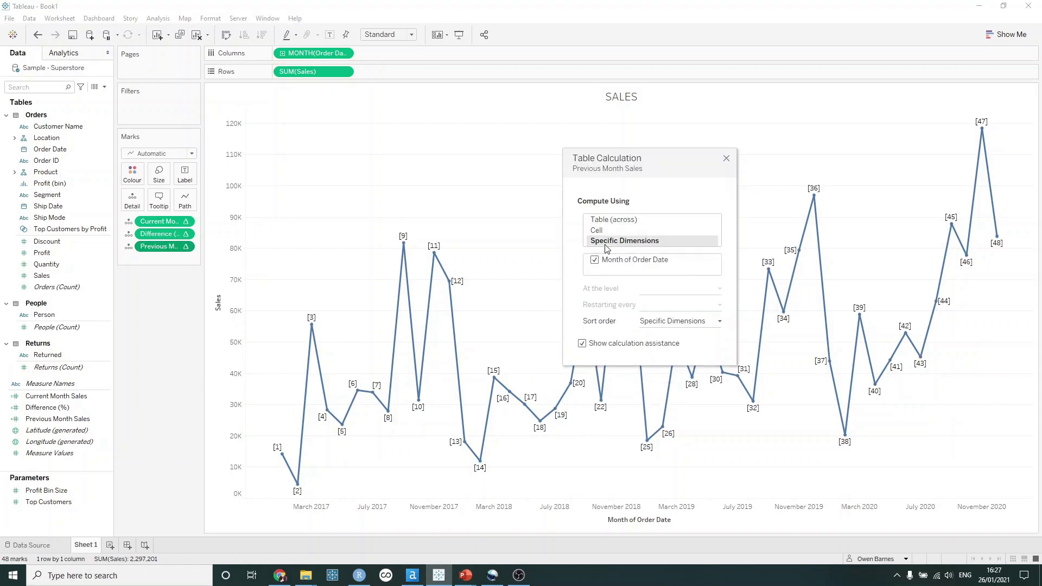
left_click(726, 159)
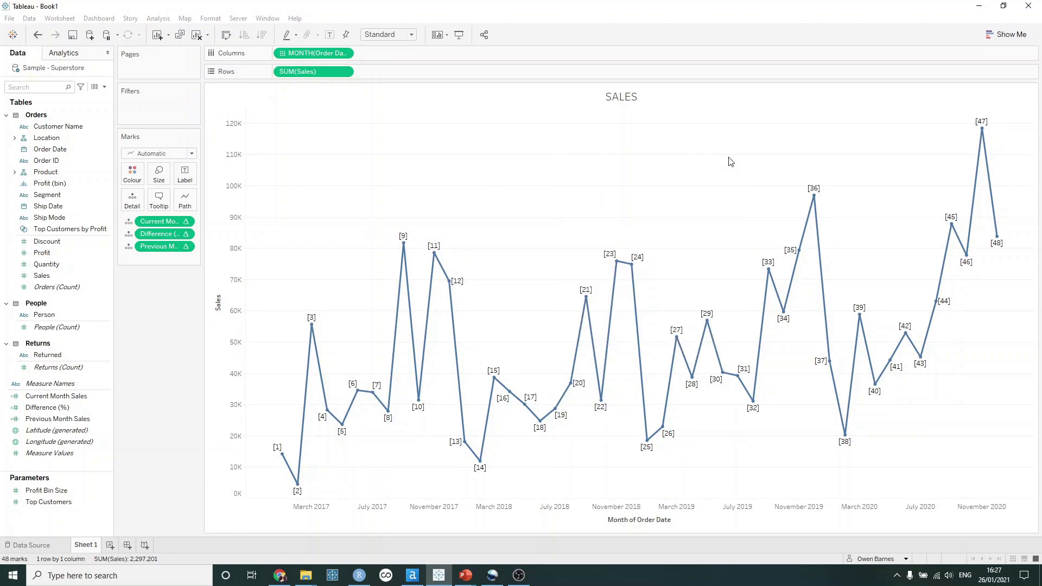
Step: Insert the Current Month Sales value (83,829) into the SALES chart title
double_click(624, 98)
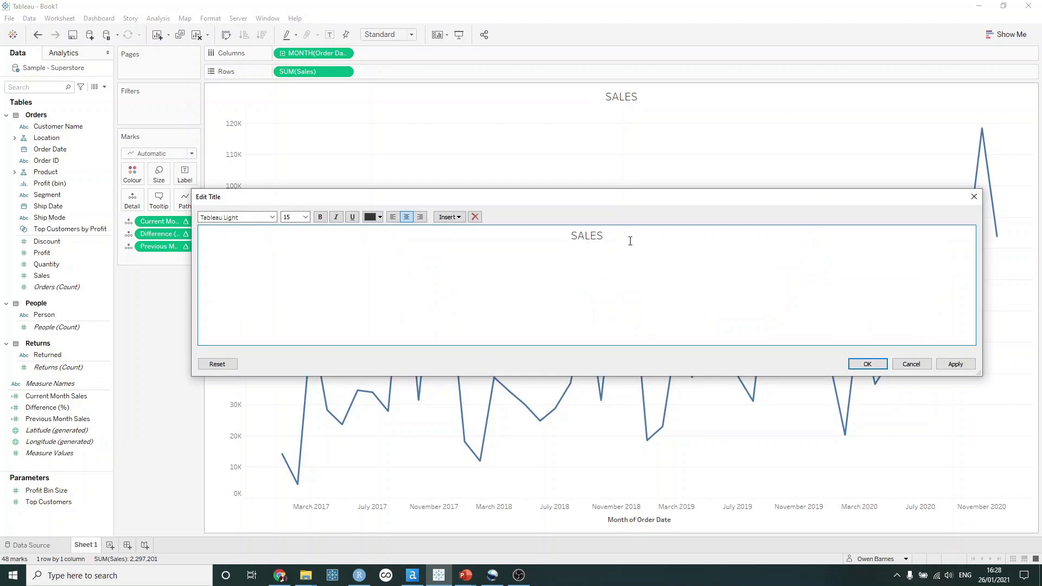
left_click(448, 217)
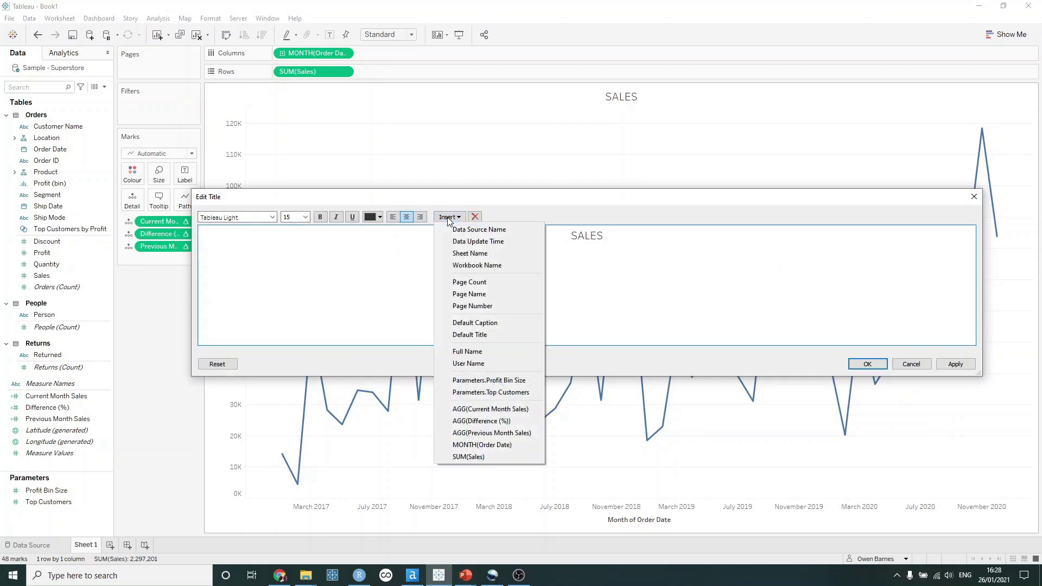
left_click(503, 413)
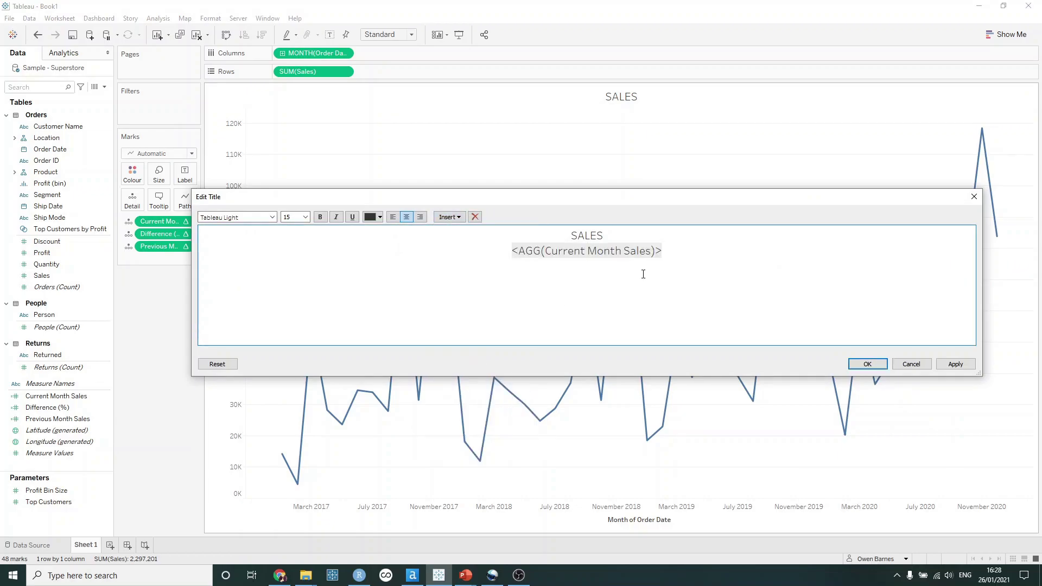
left_click_drag(677, 202, 634, 173)
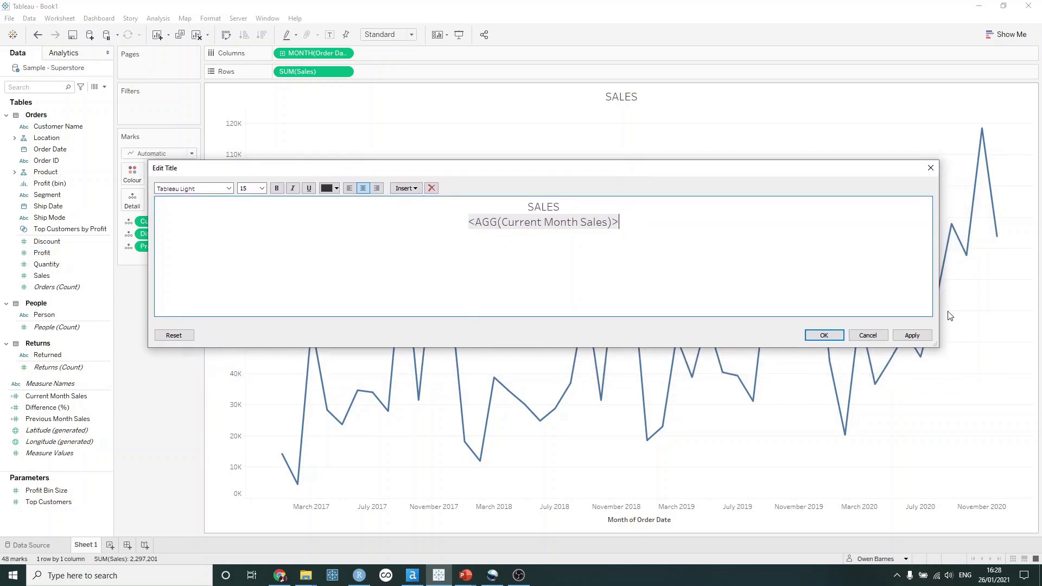
left_click(912, 335)
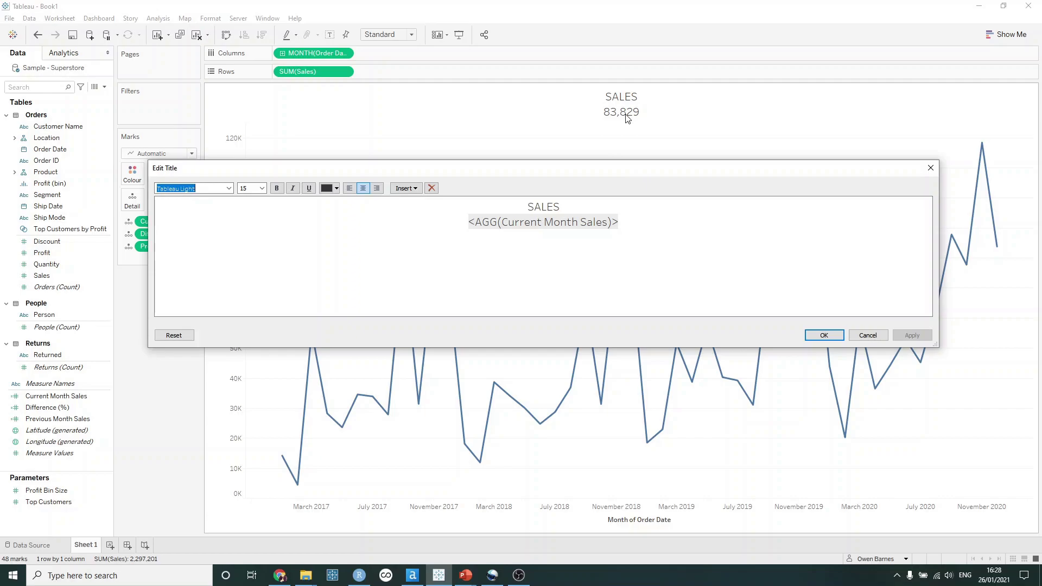
Step: Add a title line reading '-29.2% vs PM | 118,448' from Difference (%) and Previous Month Sales
left_click(643, 226)
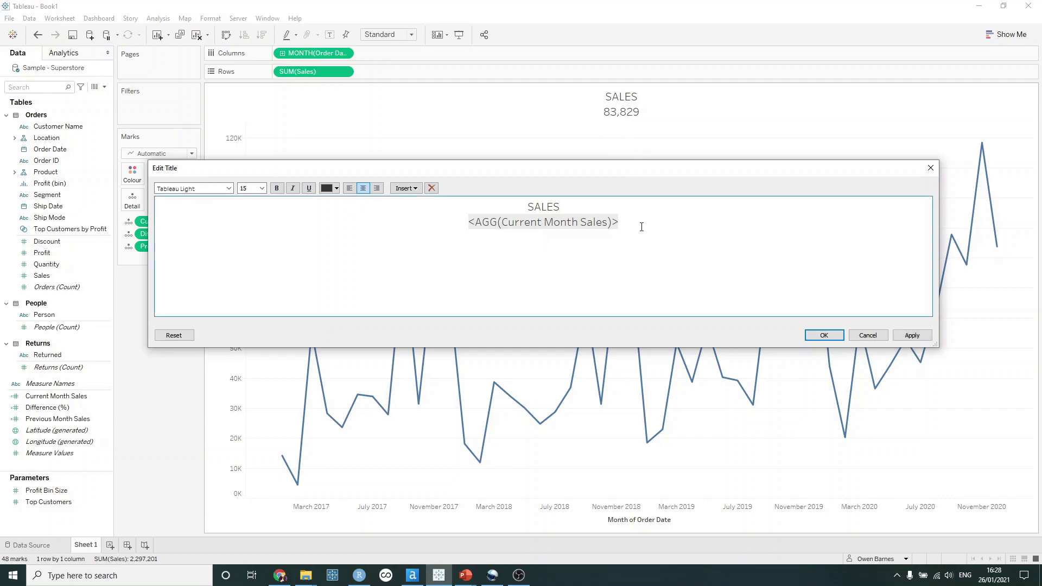
left_click(403, 189)
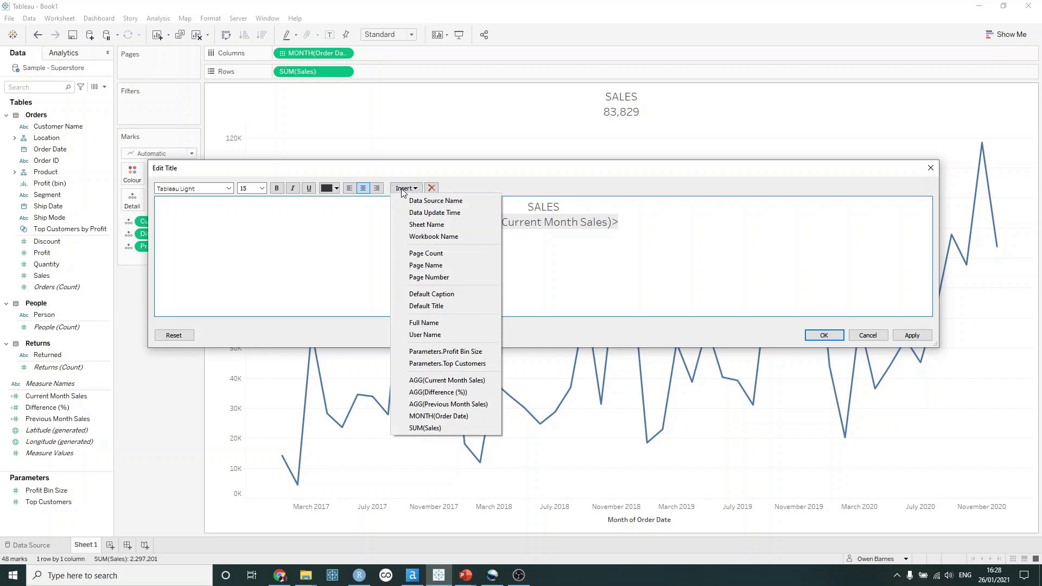
left_click(446, 392)
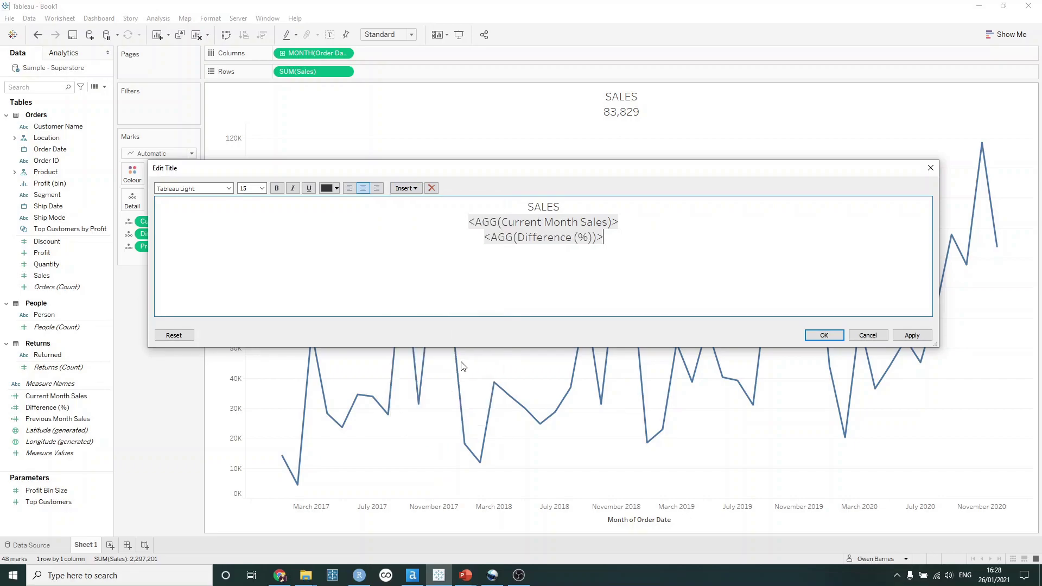
left_click(913, 337)
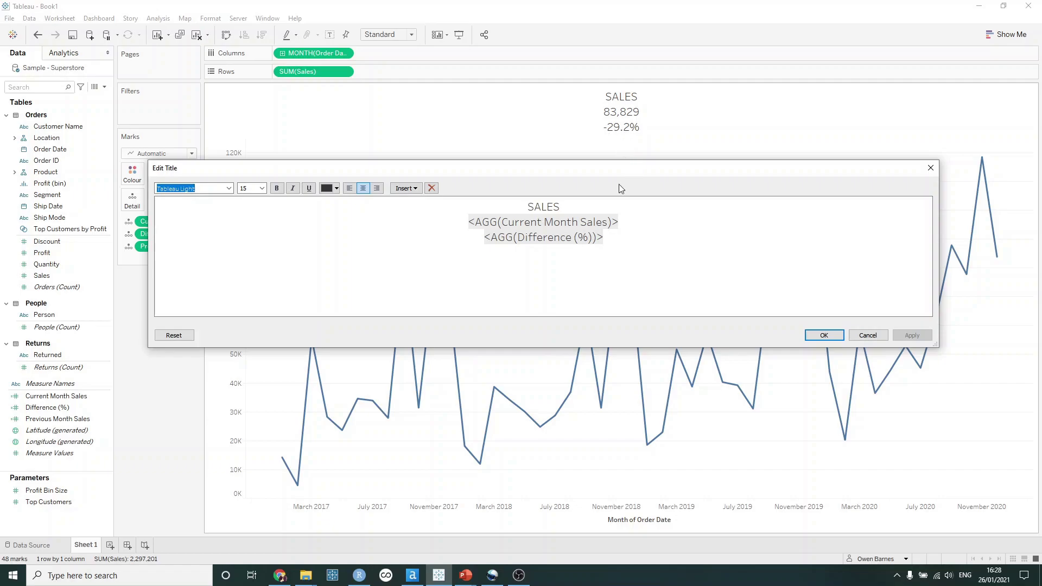
left_click(619, 232)
type("vs")
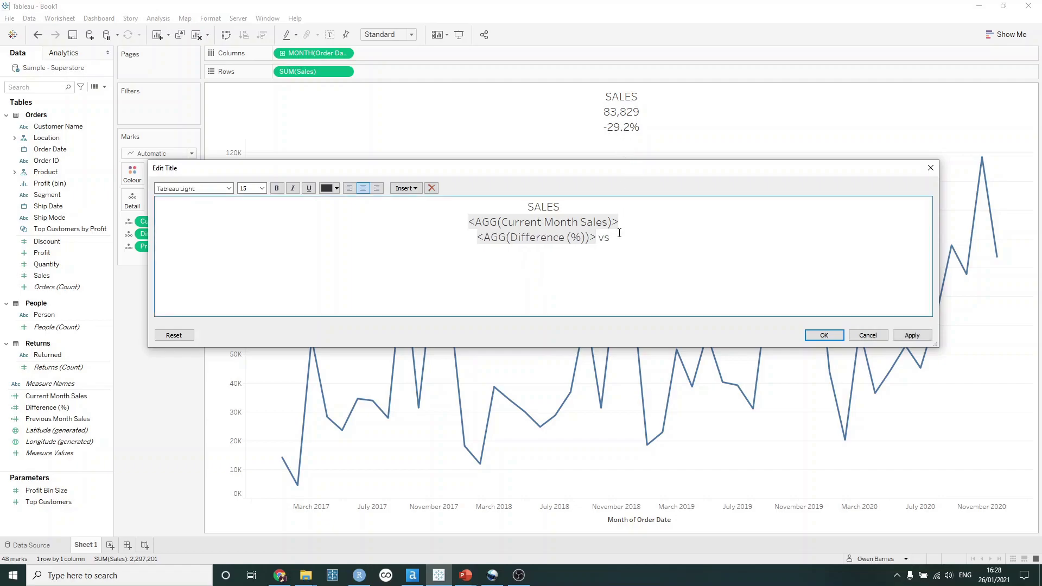
type(" PM (")
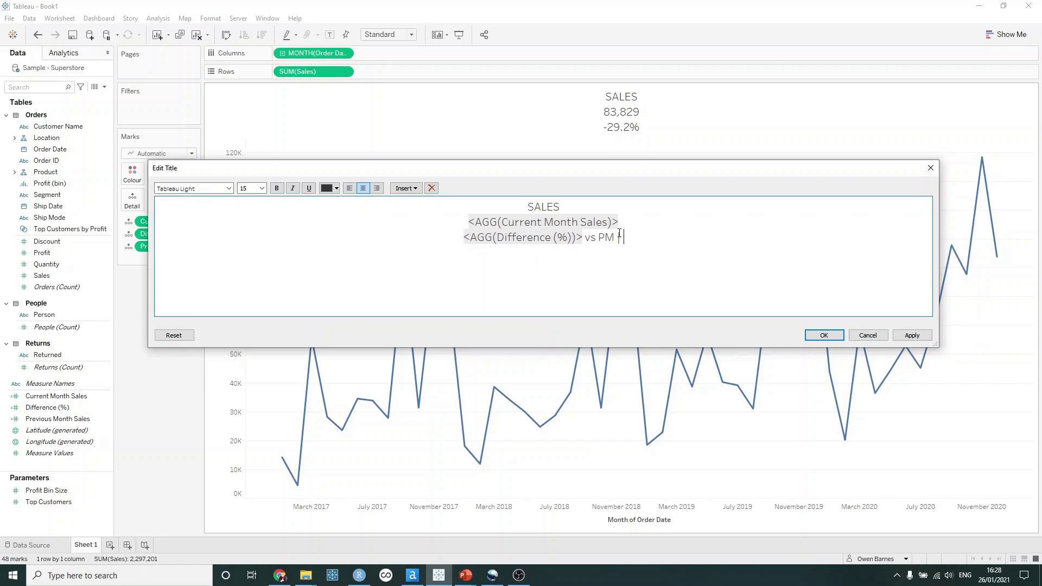
left_click(412, 189)
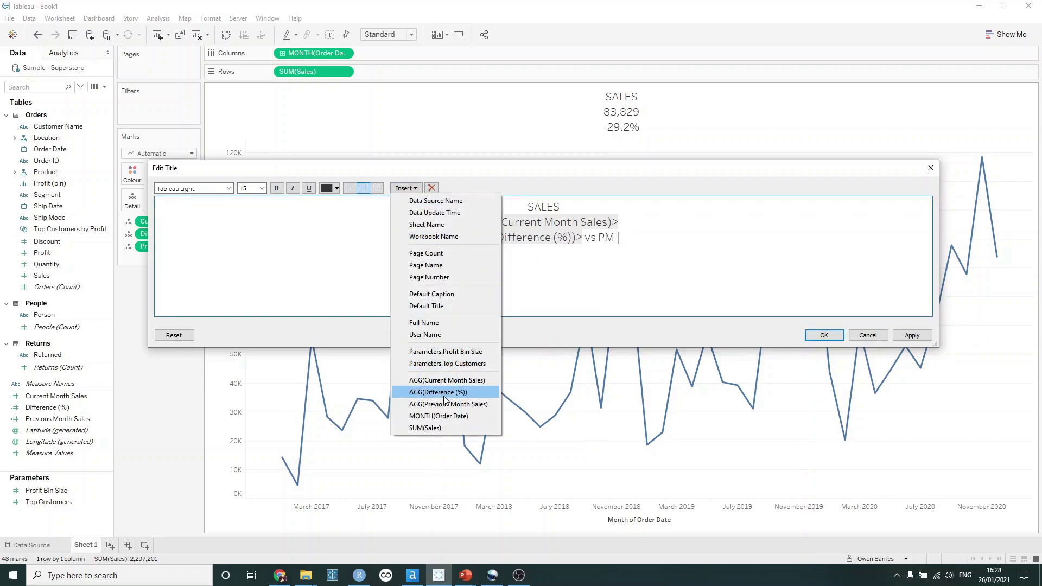
left_click(454, 405)
left_click(824, 336)
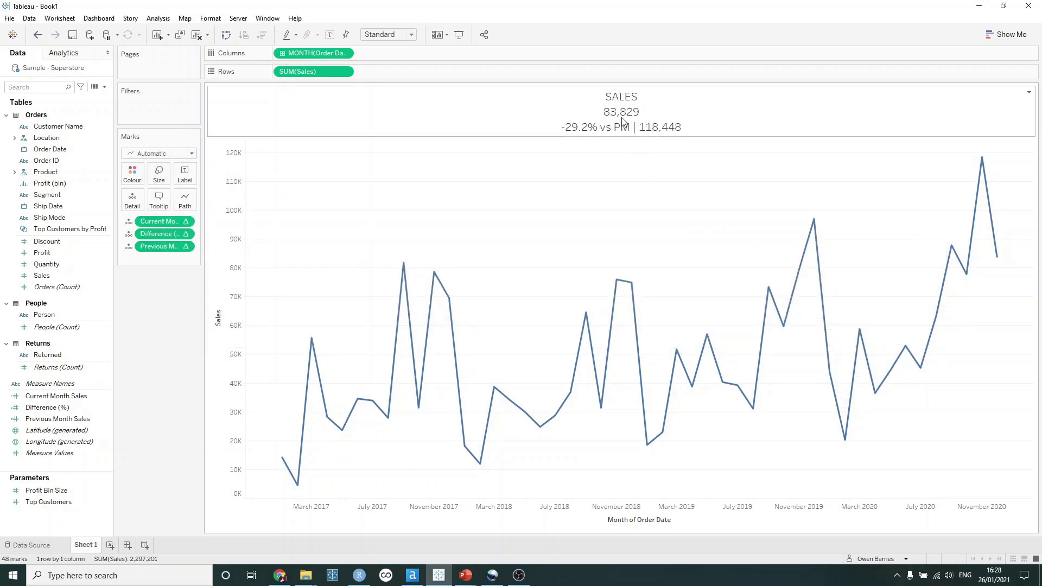
Step: Set the sheet's grid lines to None in the Format Lines settings
right_click(617, 192)
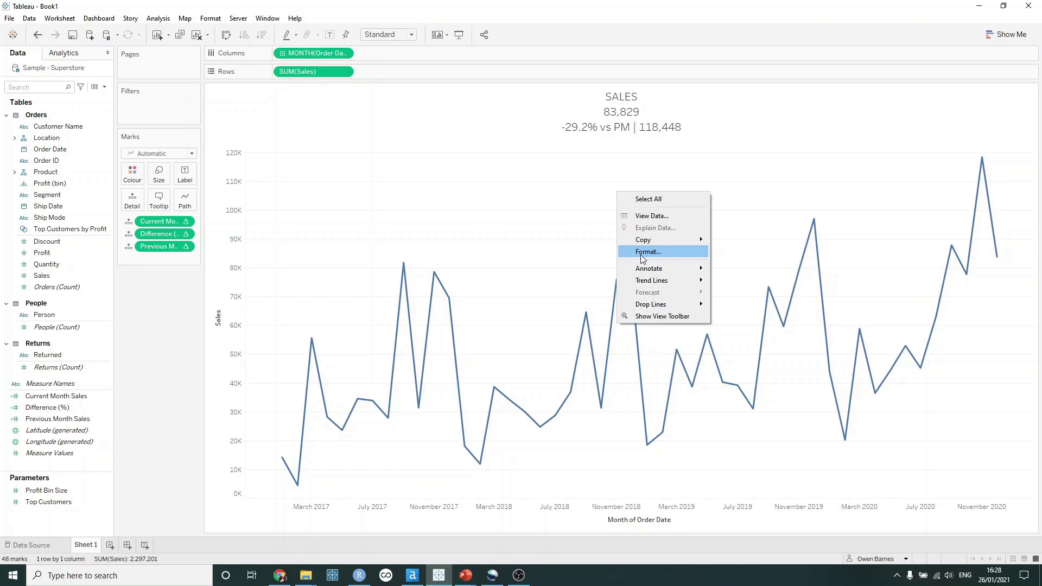
left_click(641, 254)
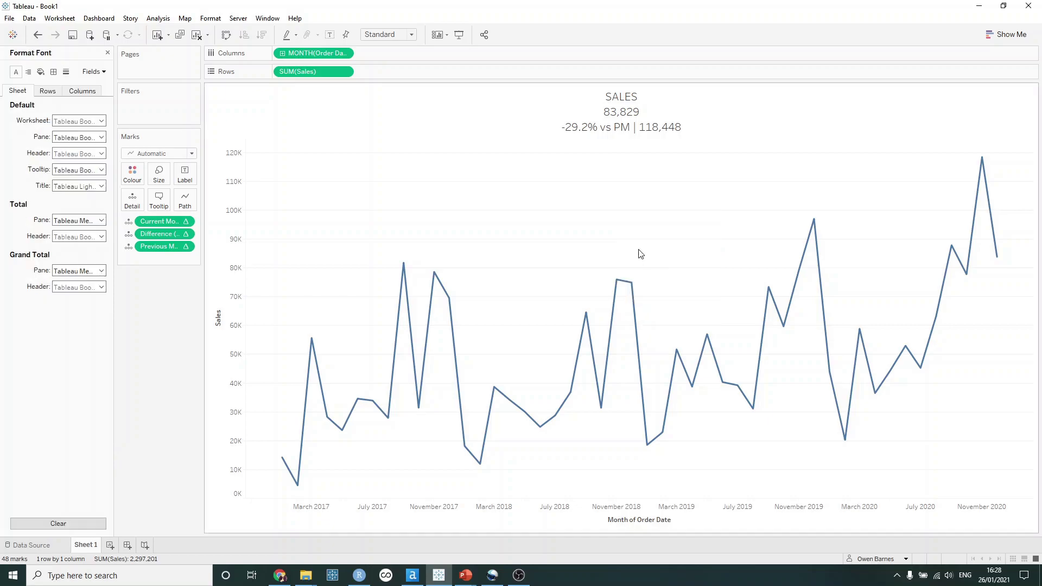
left_click(66, 72)
left_click(63, 121)
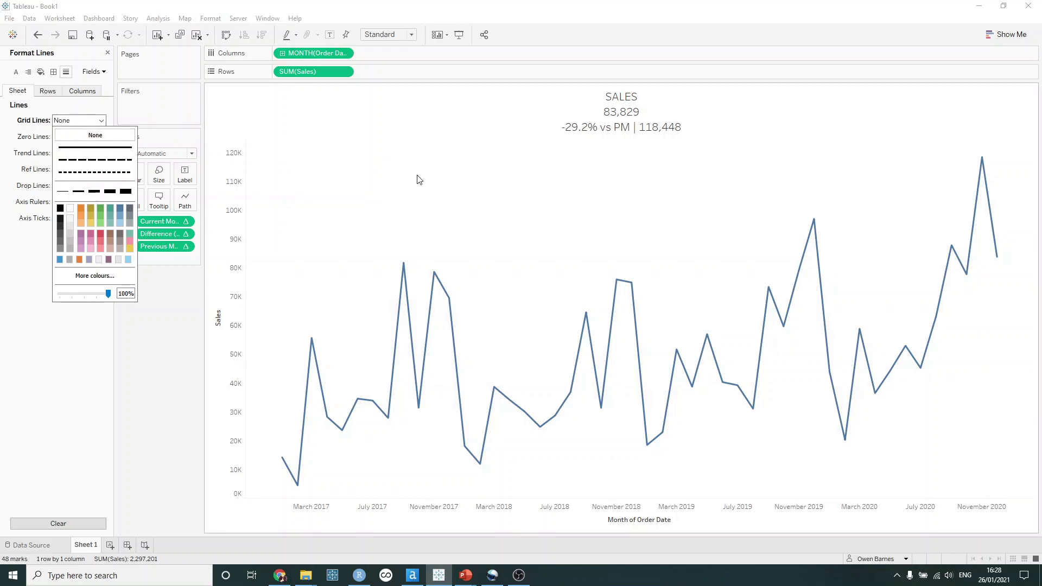
left_click(419, 180)
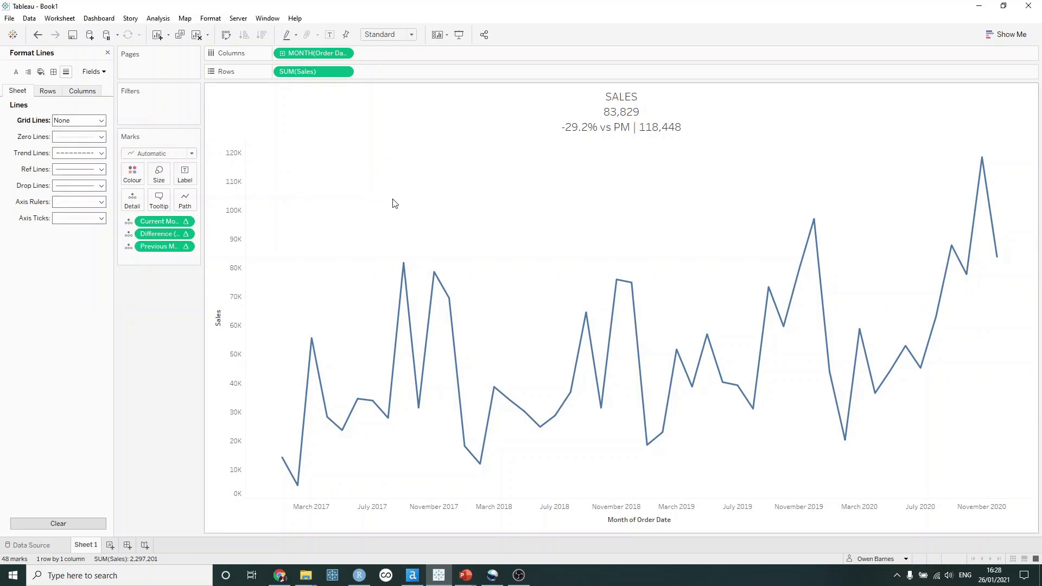
Step: Hide the Sales and Month of Order Date axis headers
right_click(227, 254)
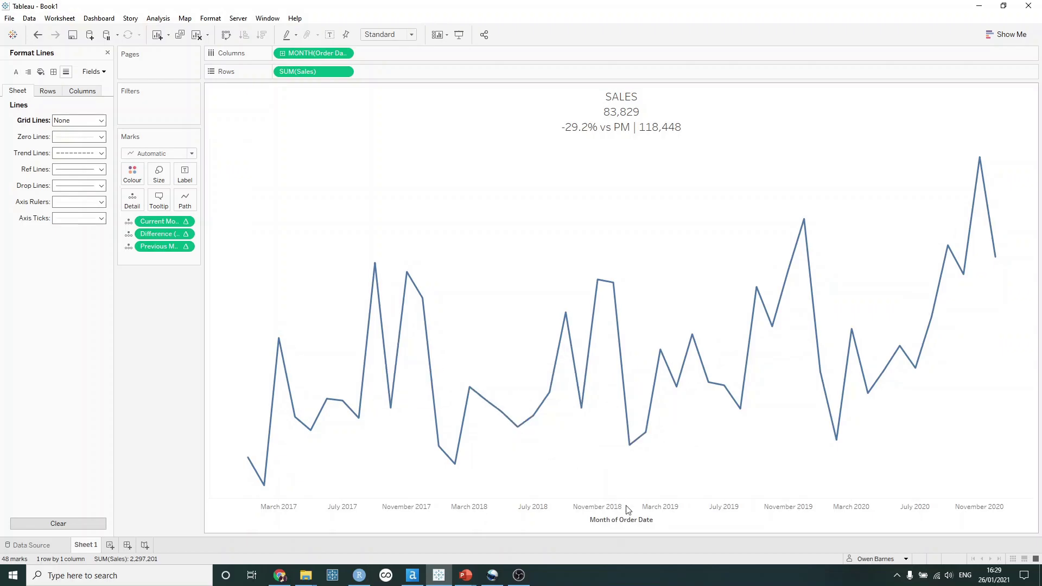
right_click(641, 522)
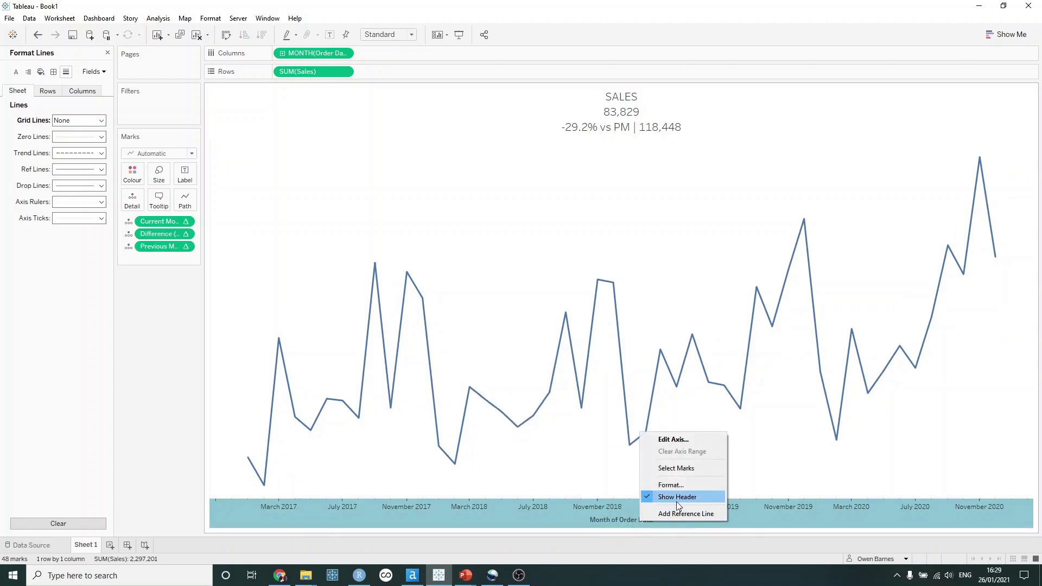
left_click(677, 497)
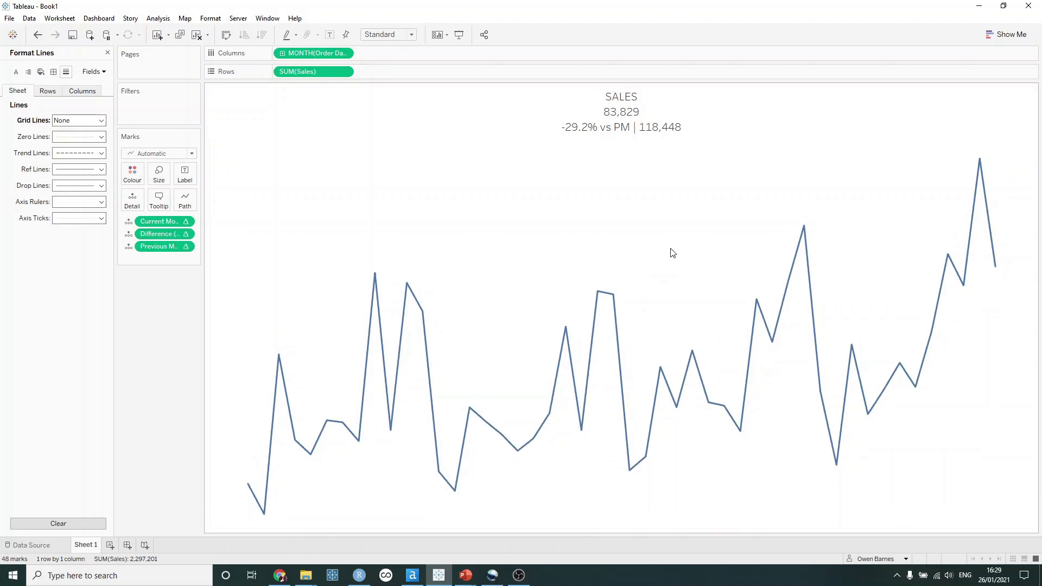